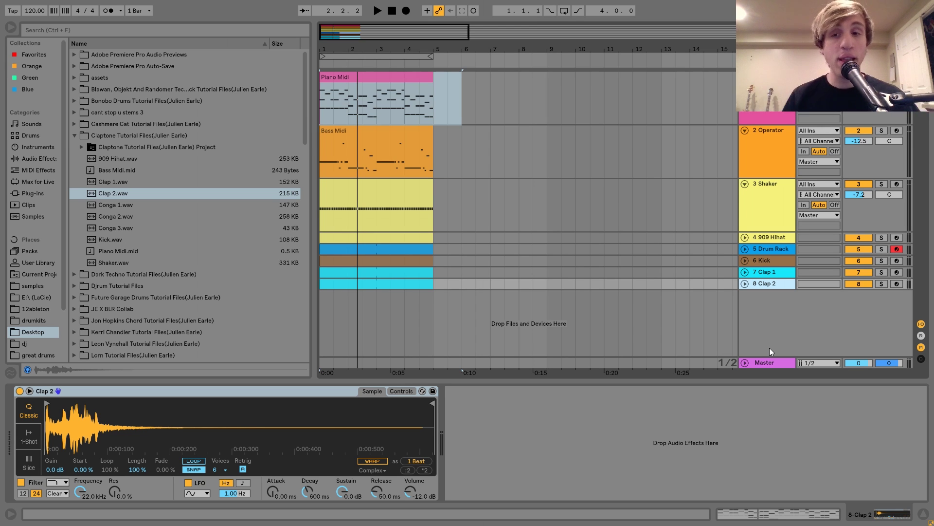
Loop the four-bar Piano Midi clip, solo its track and play it back
click(387, 76)
key(ctrl+l)
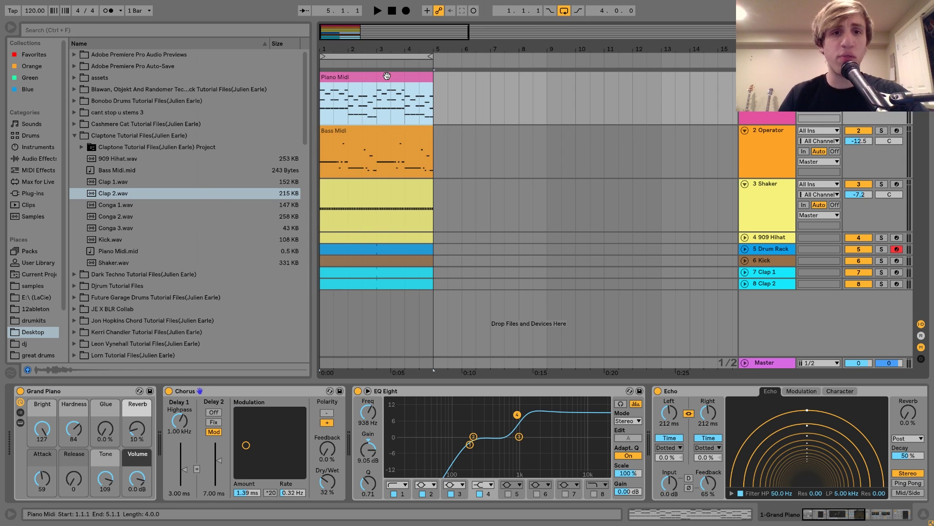
click(881, 77)
key(space)
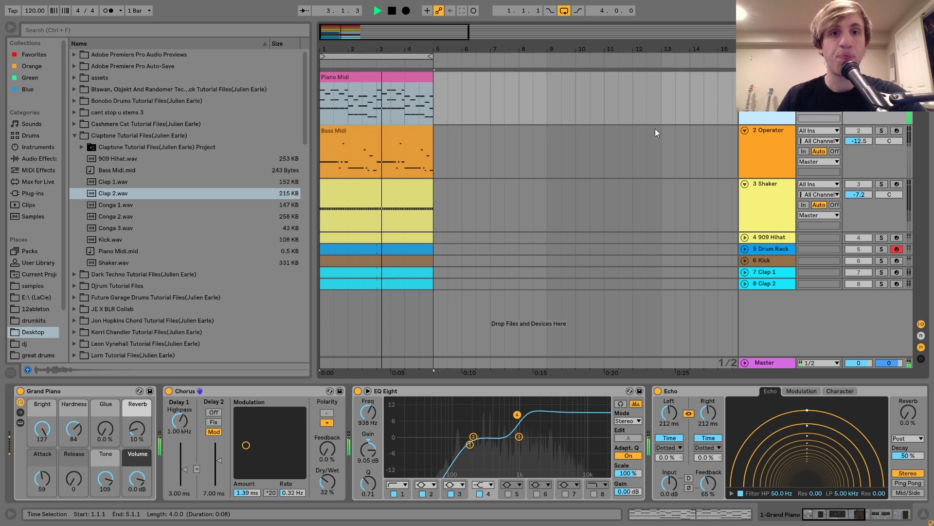
click(564, 10)
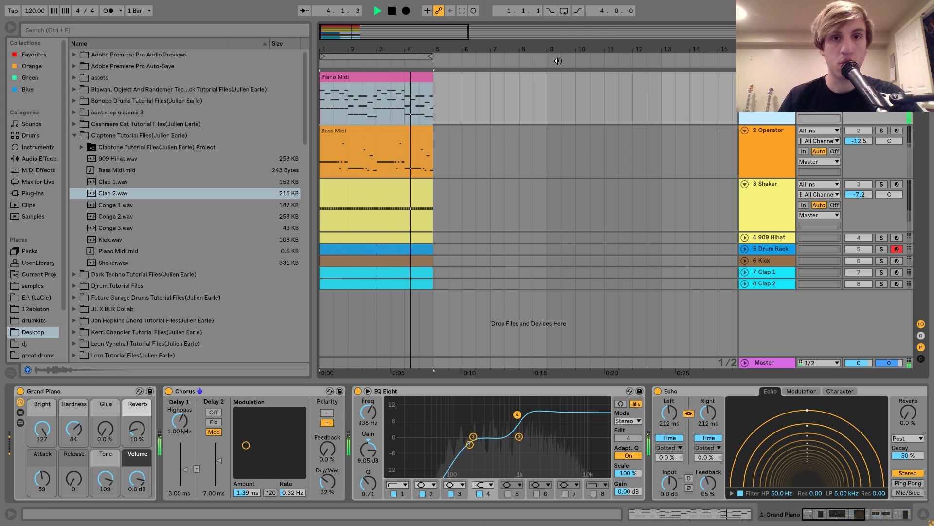
key(space)
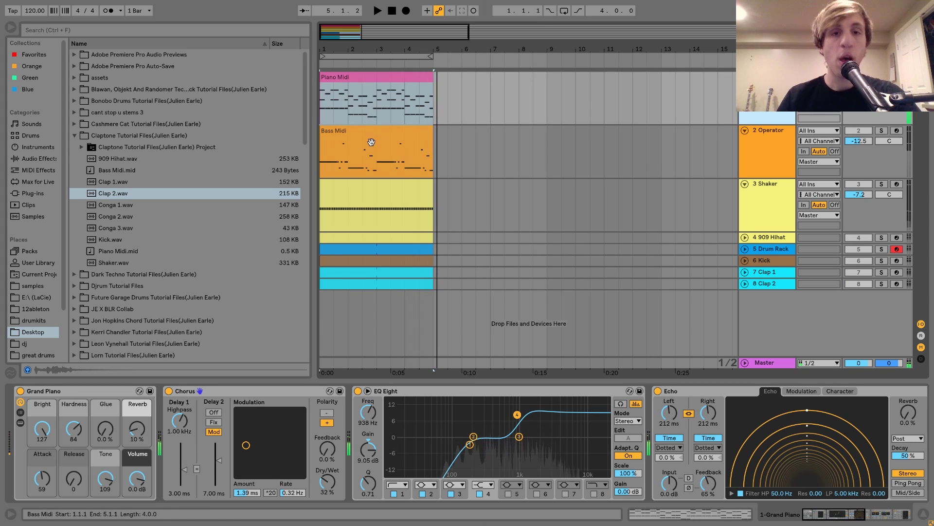
Open the Piano Midi clip's notes and highlight the chords at the start of bar 1, start of bar 2 and end of bar 2
double_click(349, 77)
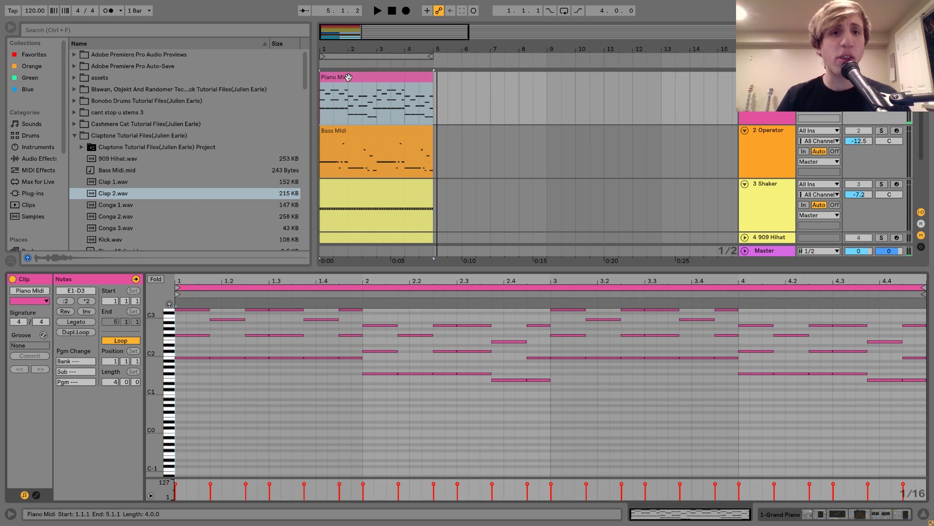
key(ctrl+l)
drag(180, 279, 151, 373)
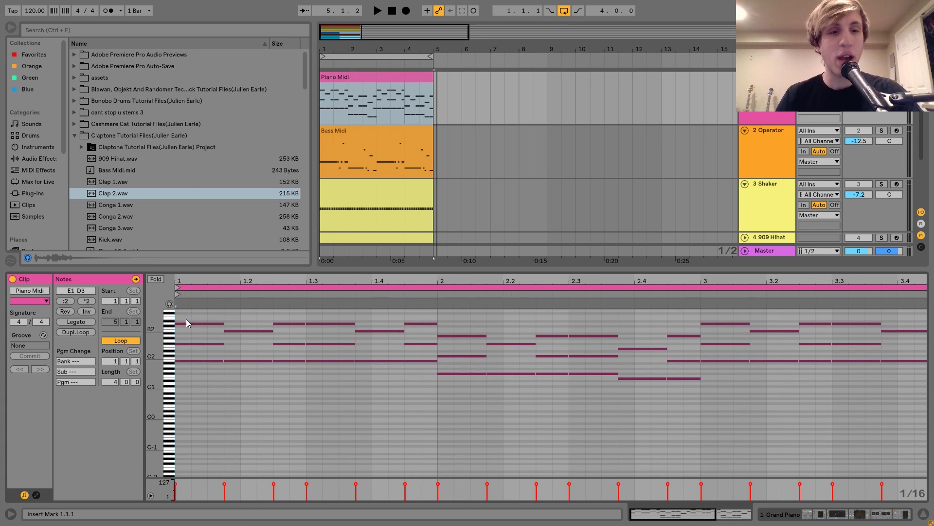
click(193, 379)
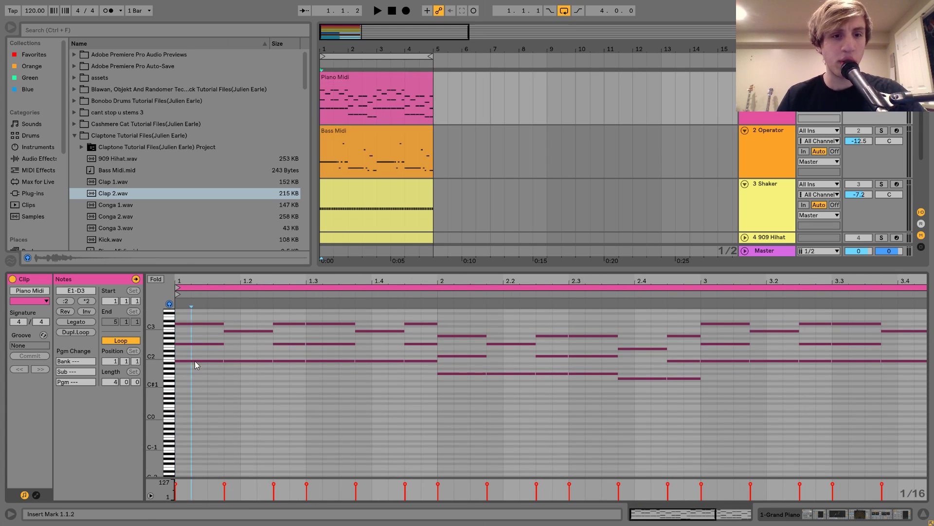
drag(194, 381, 181, 317)
drag(465, 401, 465, 326)
drag(677, 389, 688, 318)
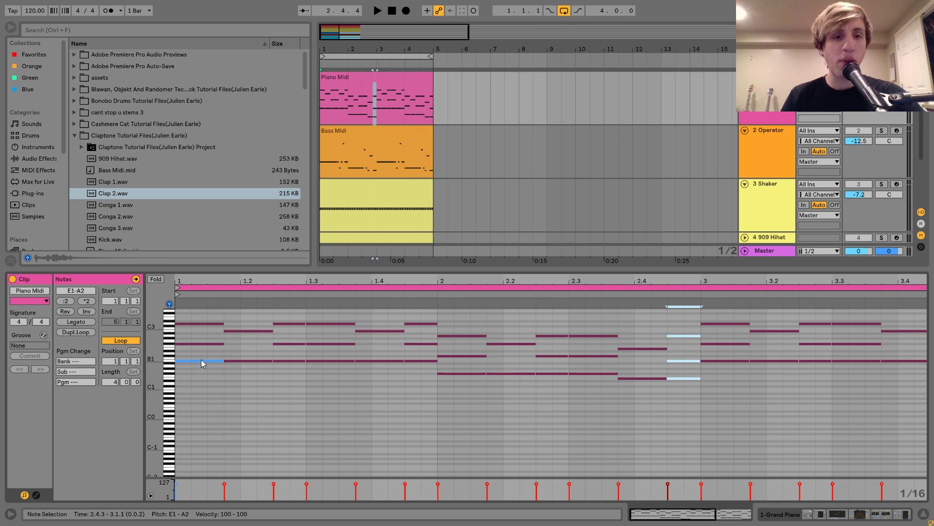
Move the clip's first D3 note down an octave to D2 and back up to D3
click(202, 323)
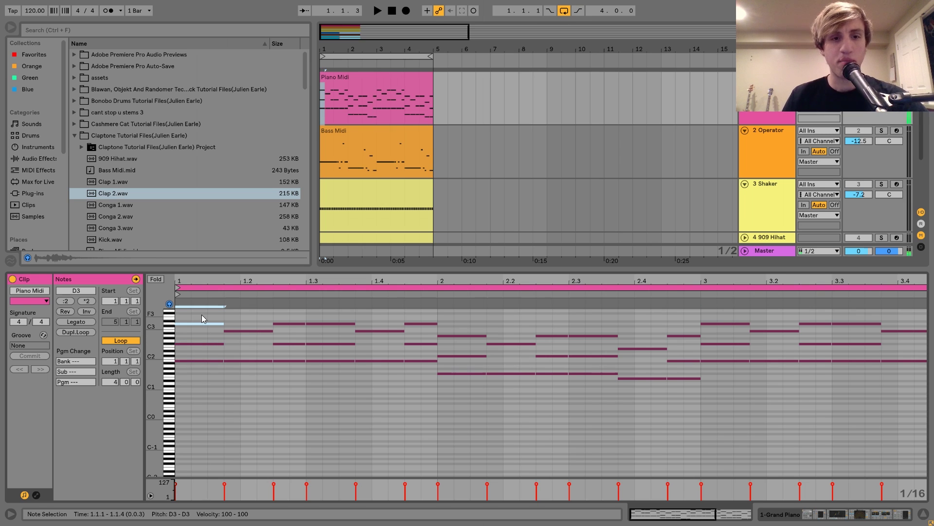
key(shift+Down)
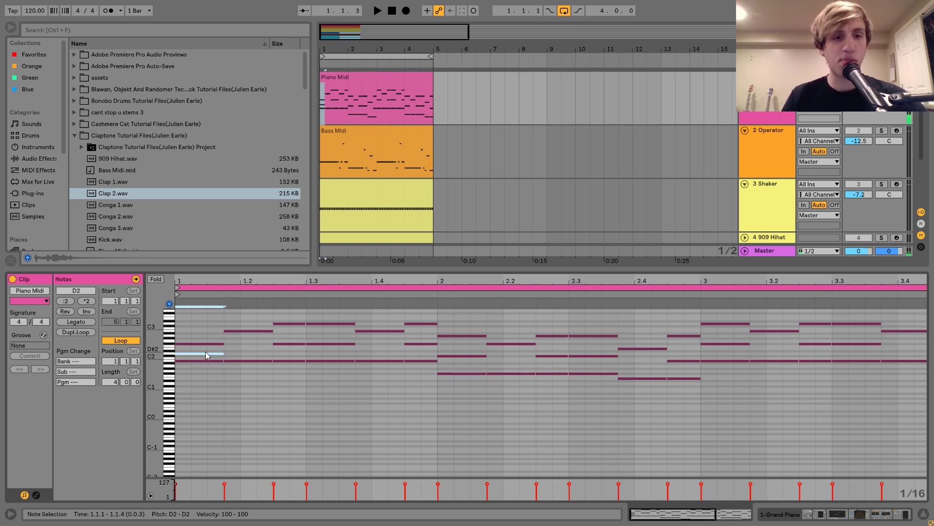
key(shift+Up)
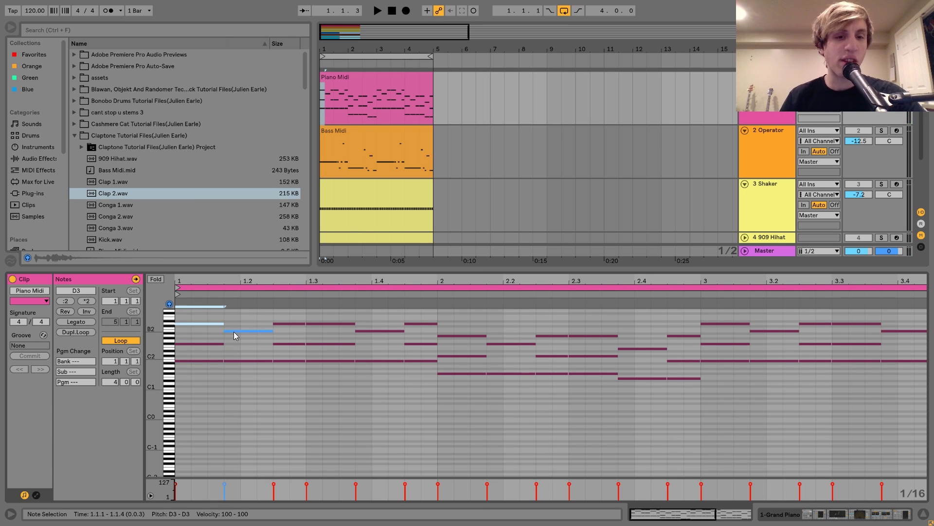
Play the piano pattern and examine its top melody line, selecting the B2 note at 1.1.4
key(space)
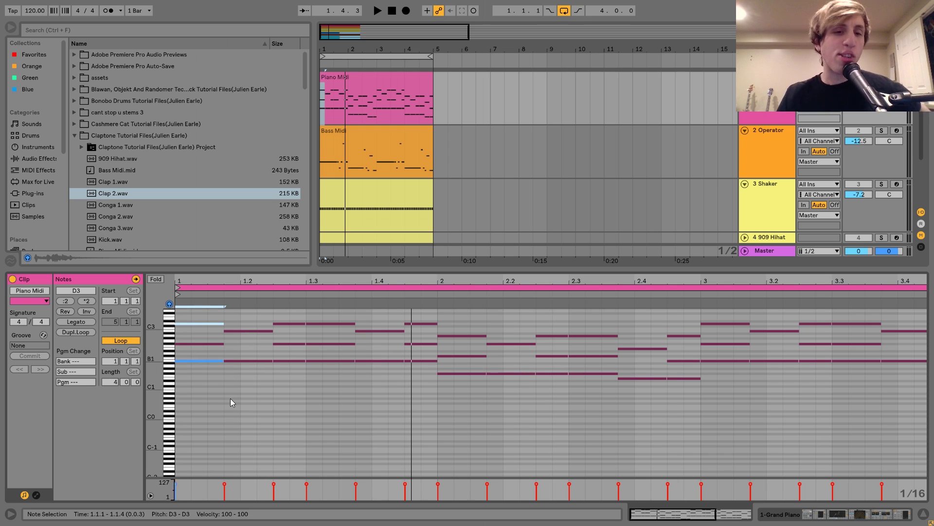
click(255, 331)
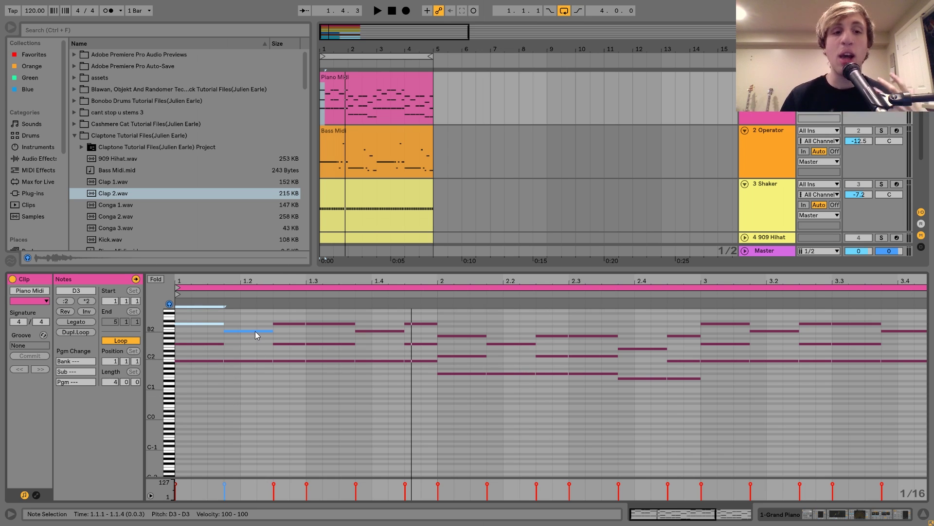
click(255, 331)
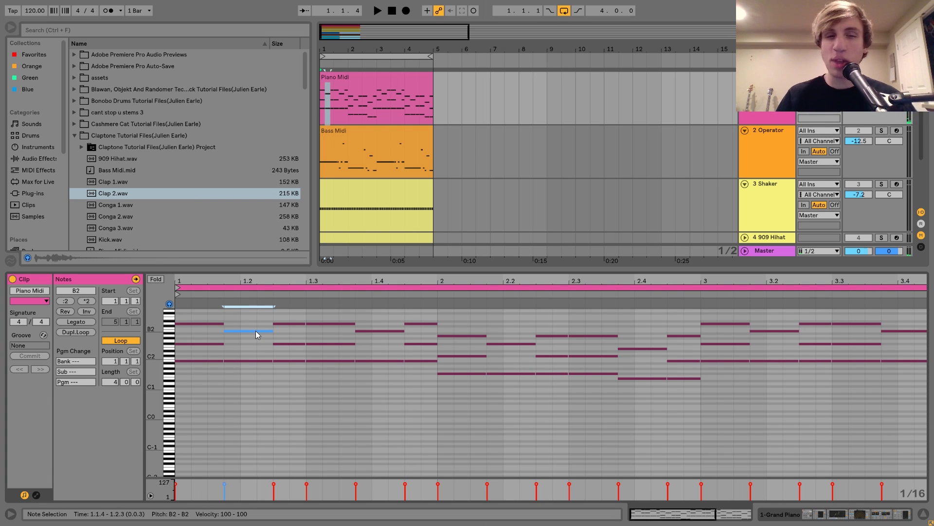
scroll(256, 330, right, 1)
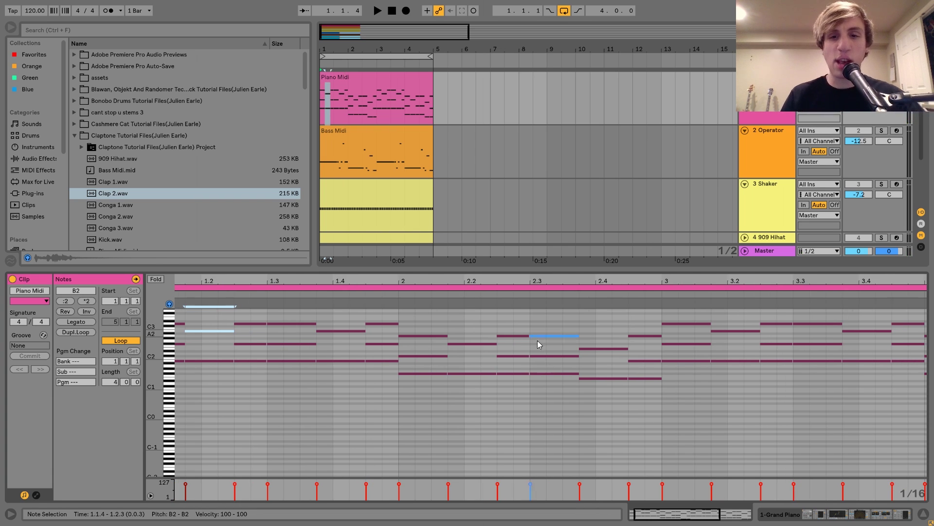
drag(506, 276, 453, 279)
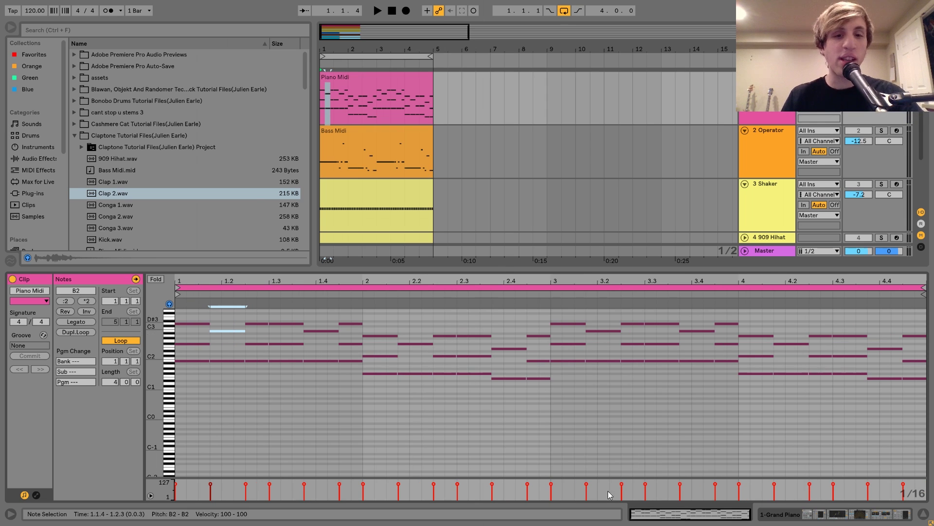
key(space)
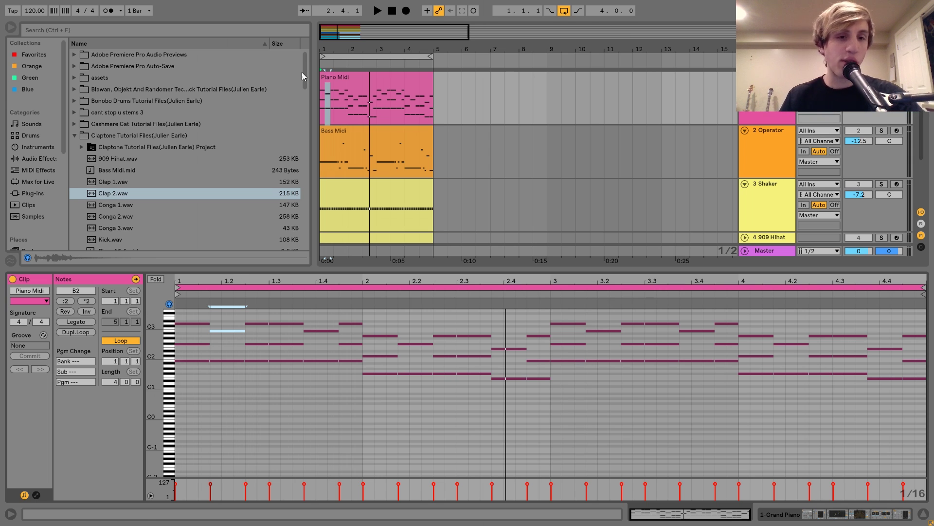
Show the piano track's devices and compare the playback with the Chorus bypassed and enabled
click(790, 514)
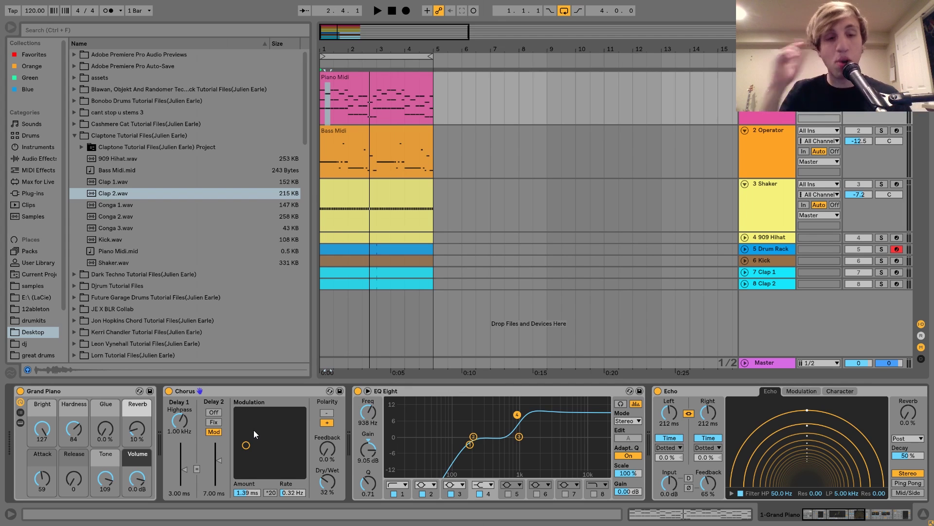
click(101, 388)
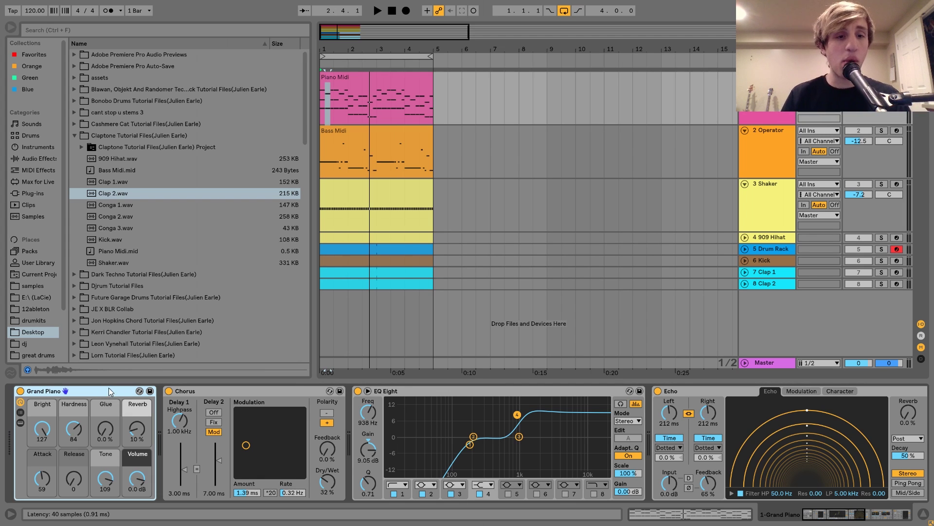
click(227, 391)
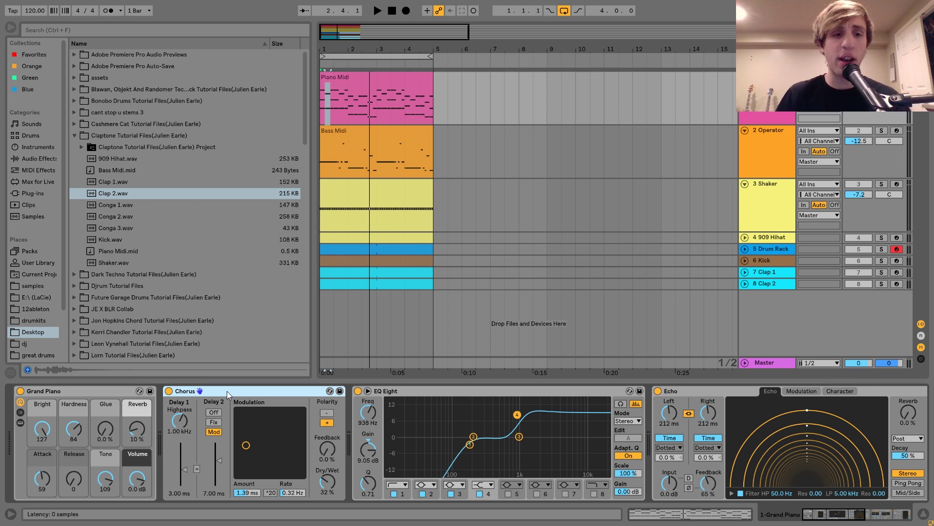
click(169, 392)
key(space)
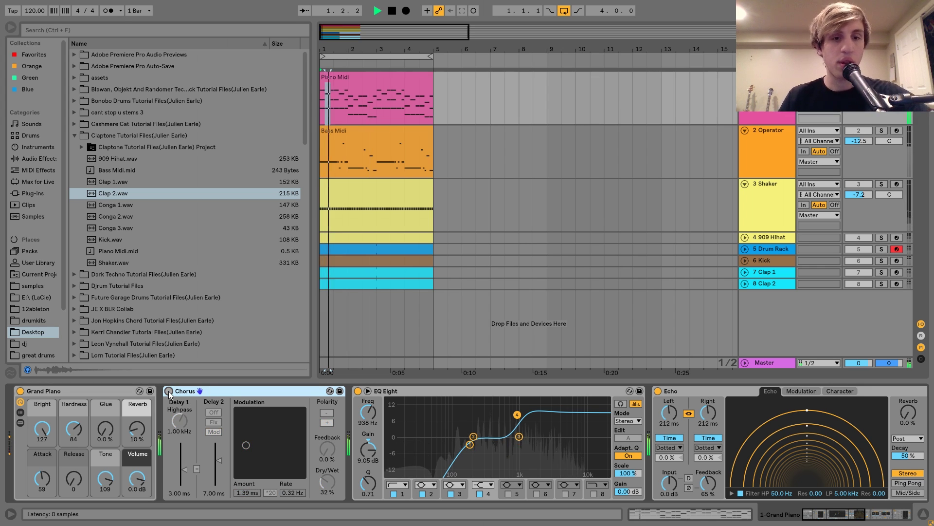
key(space)
click(168, 392)
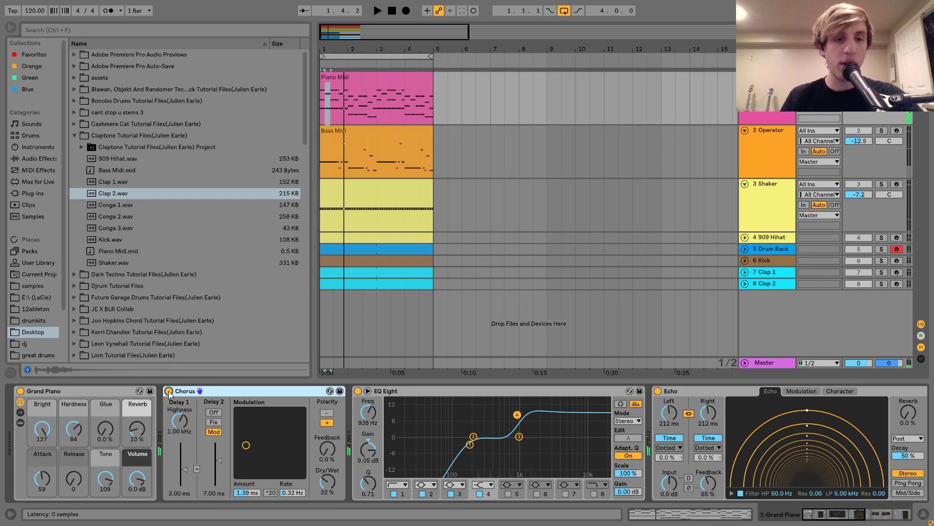
key(space)
key(space)
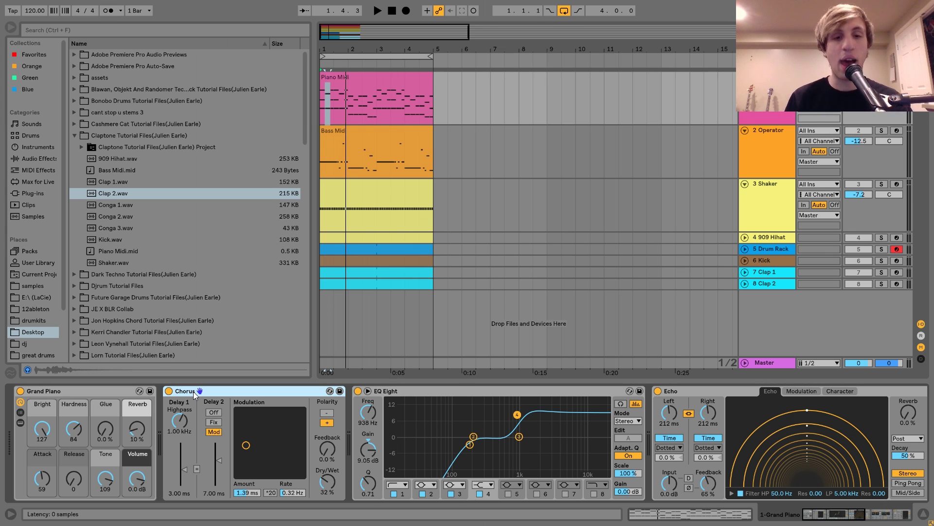
Compare the piano playback with band 1, the low cut, of EQ Eight switched off and on
scroll(194, 391, down, 3)
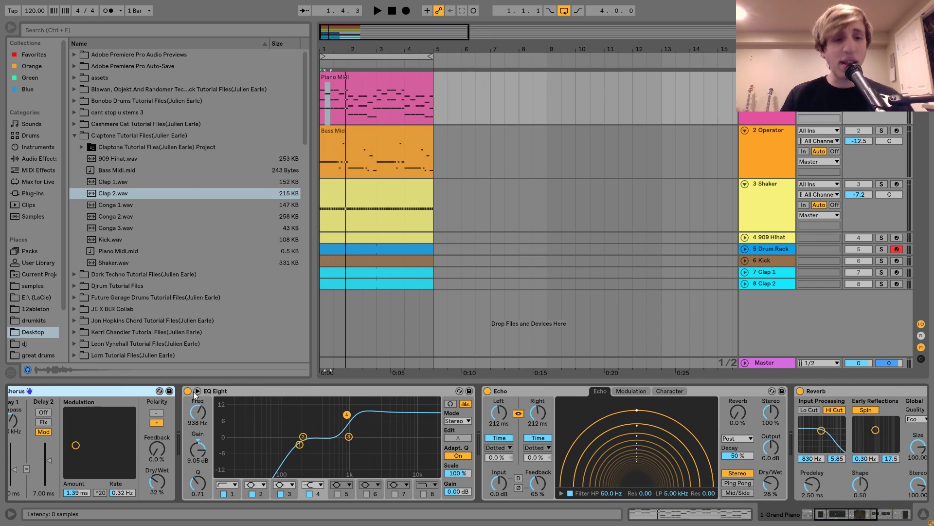
click(247, 393)
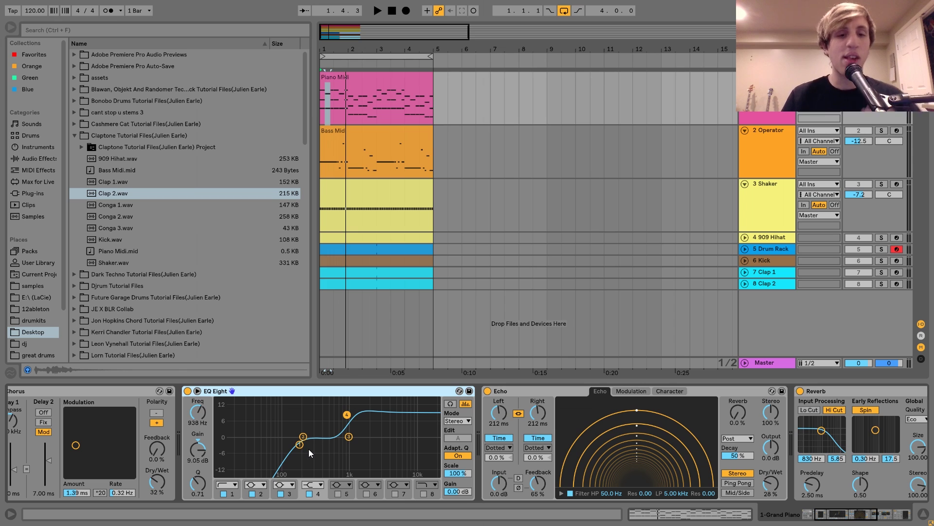
key(space)
click(223, 494)
key(space)
click(223, 494)
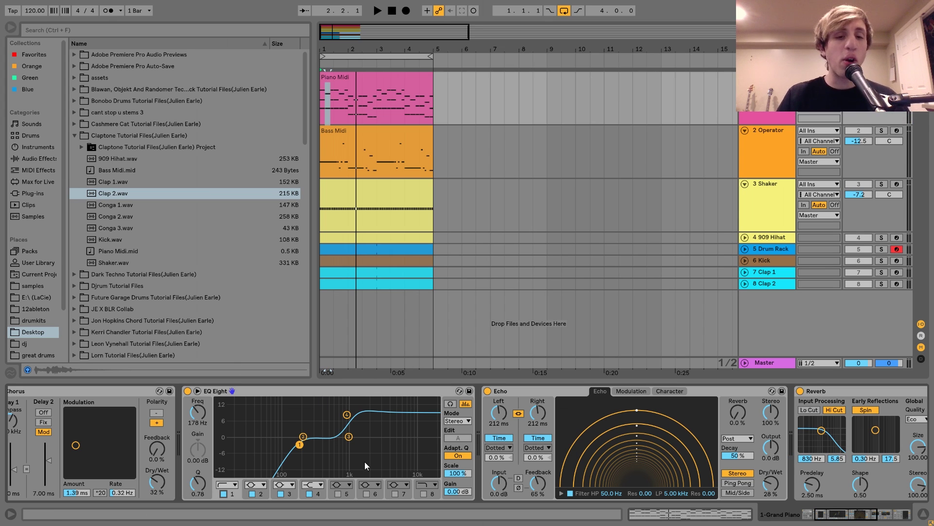
Adjust EQ Eight's band 4 high shelf to 861 Hz with 8.80 dB gain while the piano plays
scroll(296, 388, left, 3)
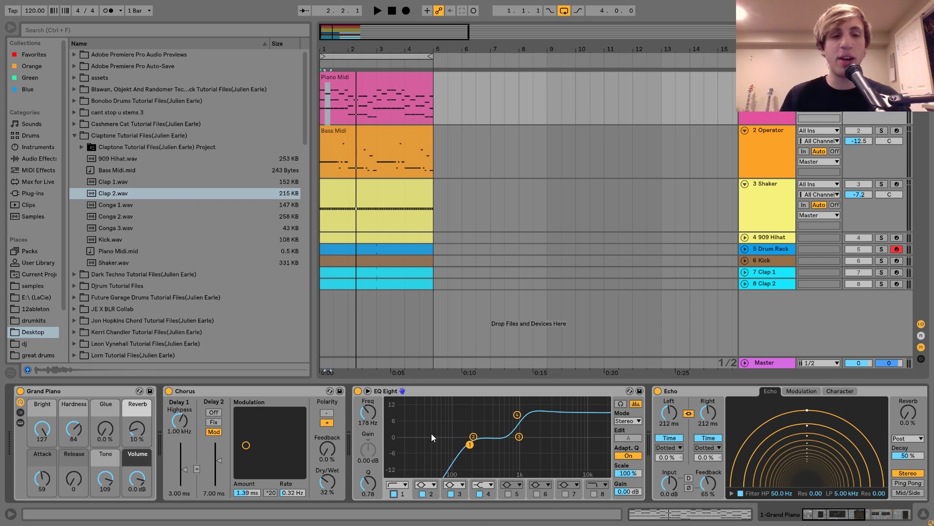
click(518, 415)
key(space)
mouse_move(518, 418)
mouse_down()
mouse_move(518, 436)
mouse_move(515, 397)
mouse_move(514, 415)
mouse_up()
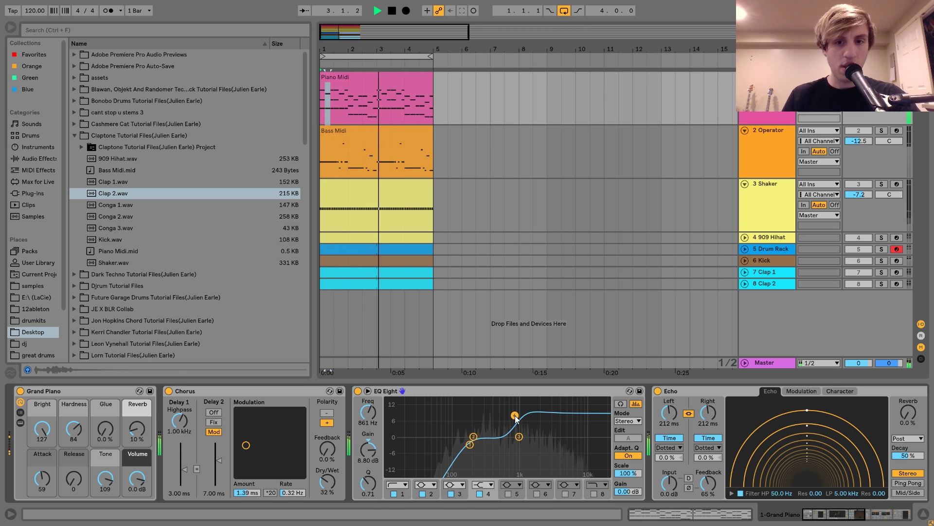
key(space)
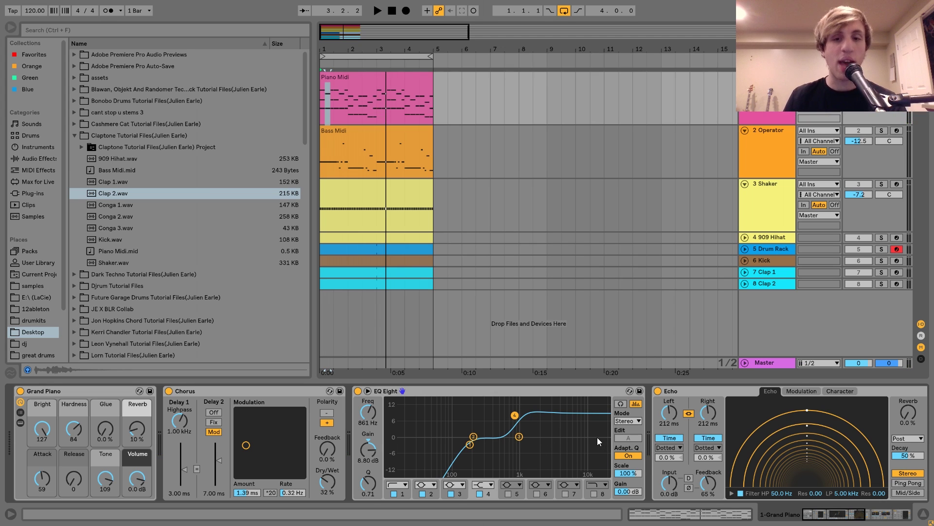
Examine the effects following EQ Eight in the piano's device chain and select the Echo device
scroll(597, 434, right, 10)
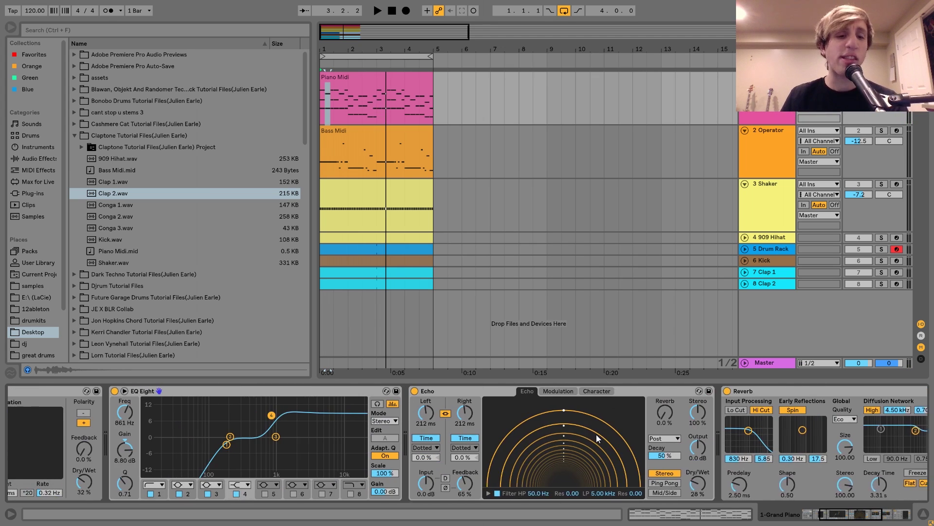
scroll(295, 457, left, 1)
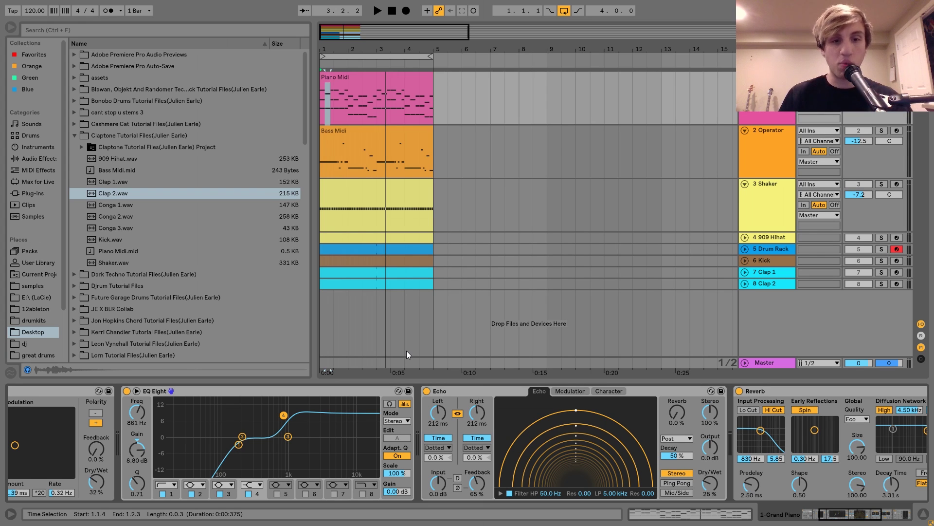
click(237, 400)
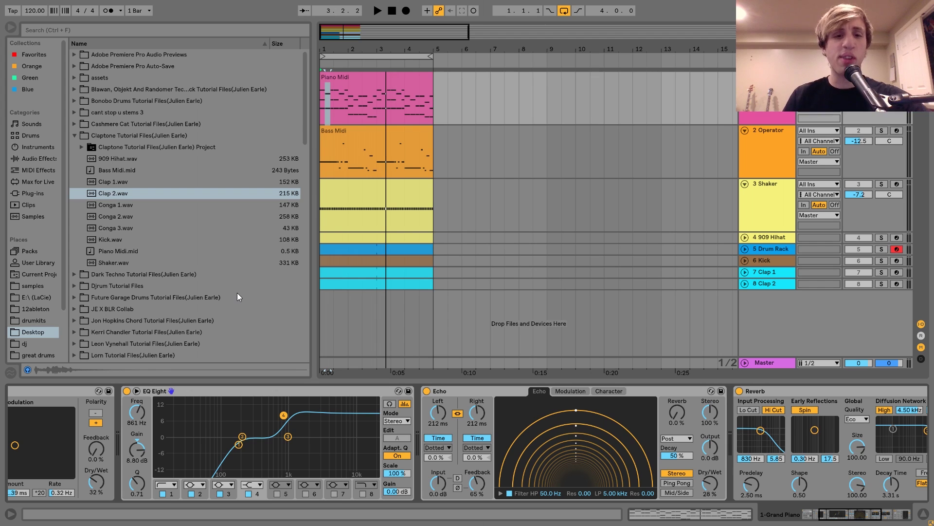
scroll(316, 431, right, 3)
scroll(316, 431, left, 3)
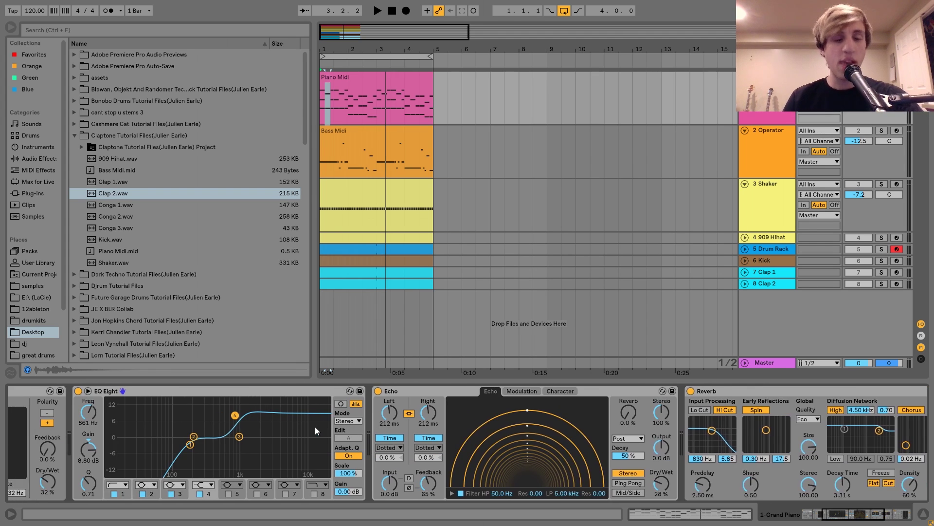
scroll(314, 426, right, 2)
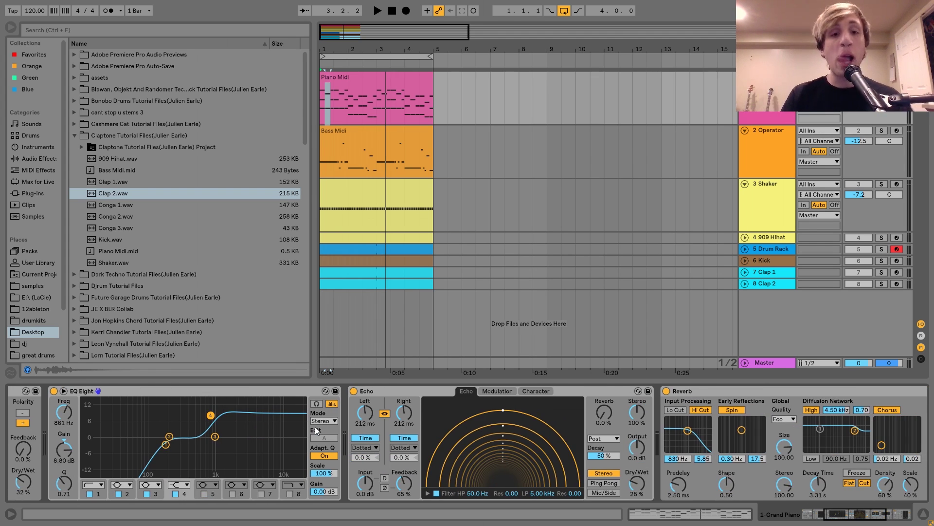
scroll(314, 426, right, 3)
click(293, 387)
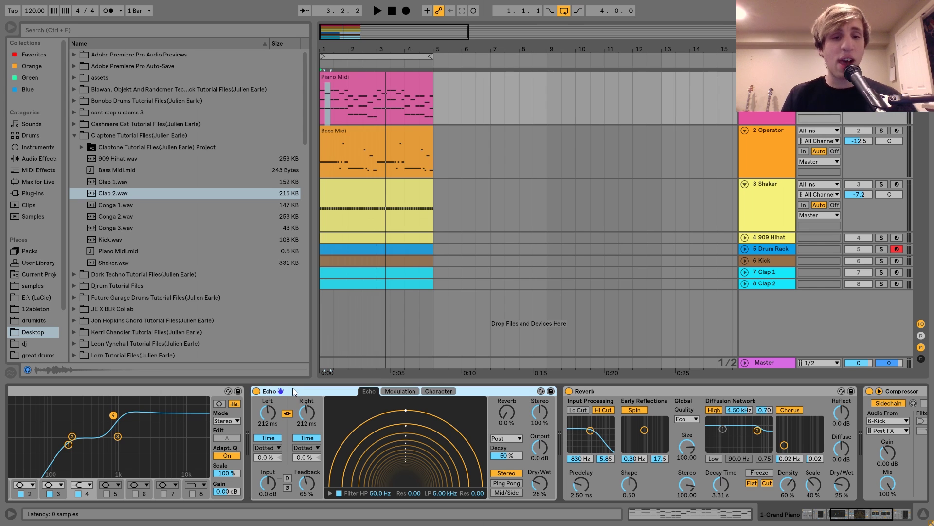
Compare the piano playback with the Echo device bypassed and enabled
key(space)
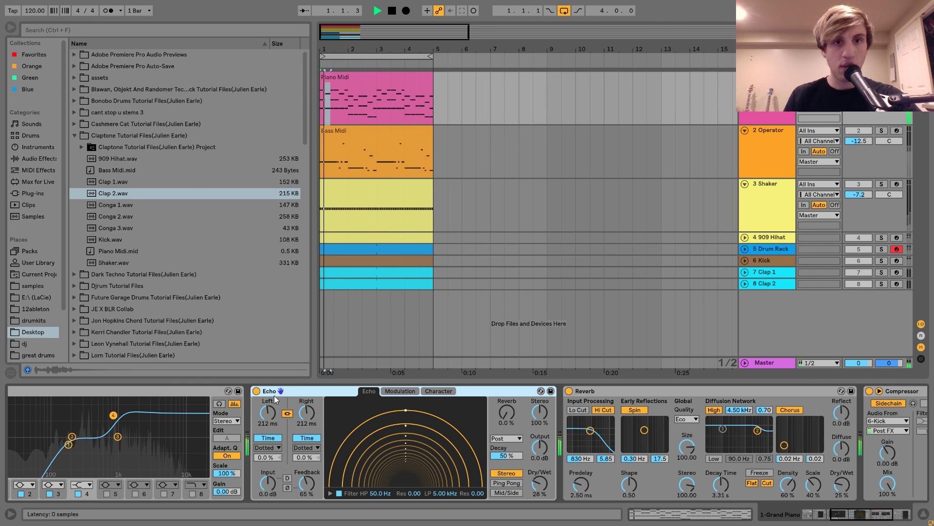
click(258, 392)
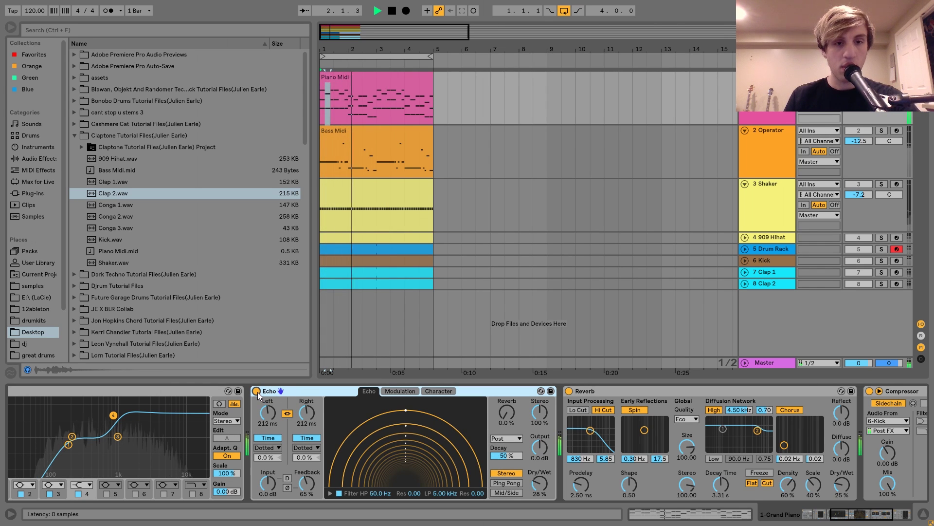
click(258, 393)
key(space)
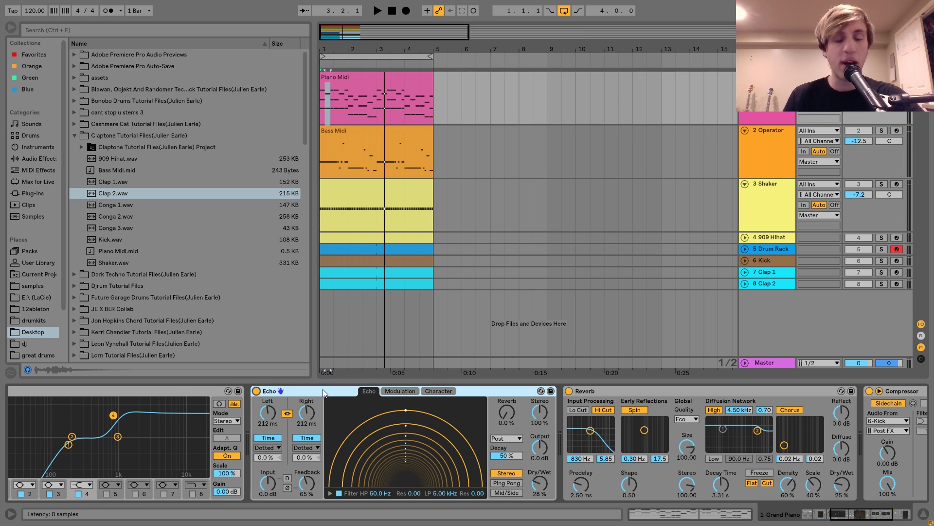
key(space)
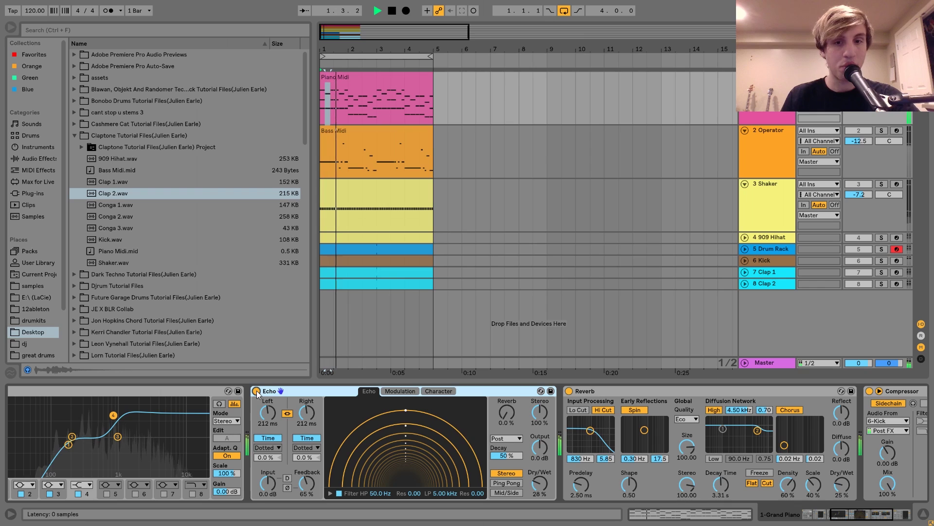
key(space)
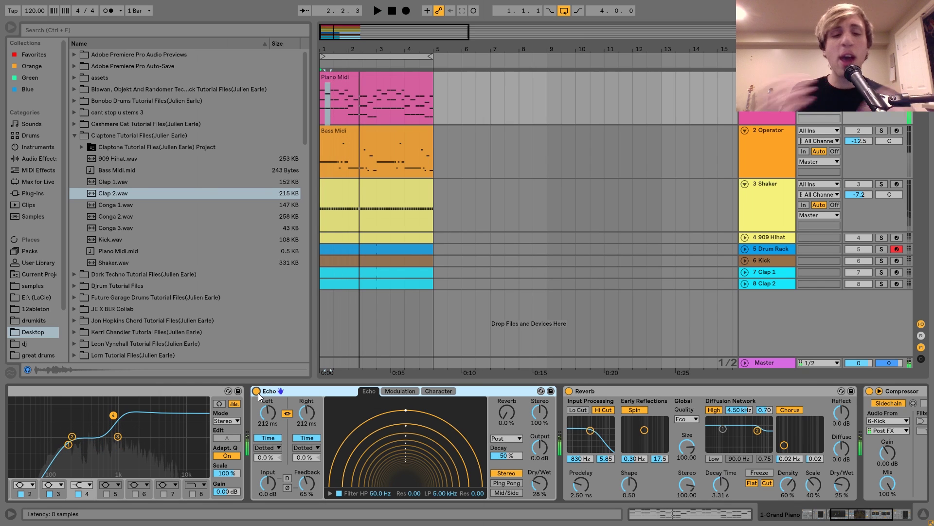
Compare the piano playback with the Reverb bypassed and enabled, and select the Compressor at the end of the chain
scroll(258, 392, right, 3)
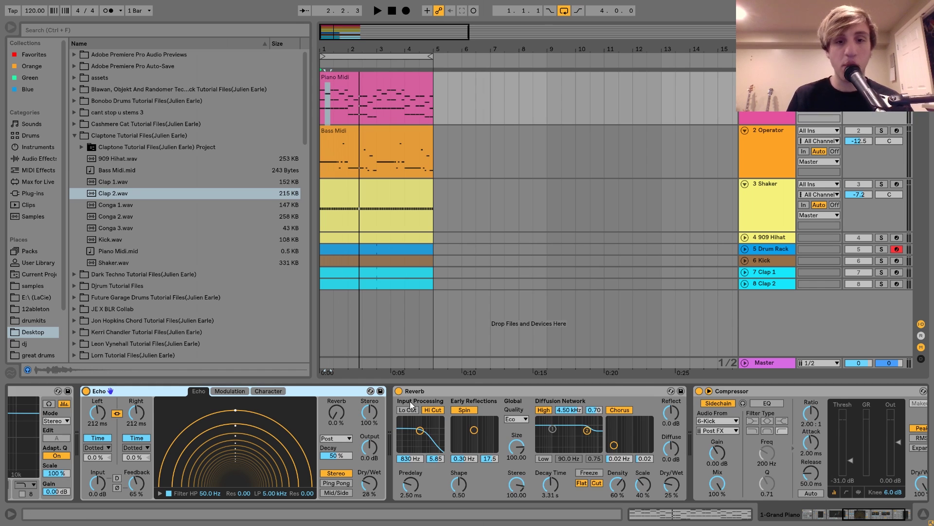
scroll(409, 401, right, 1)
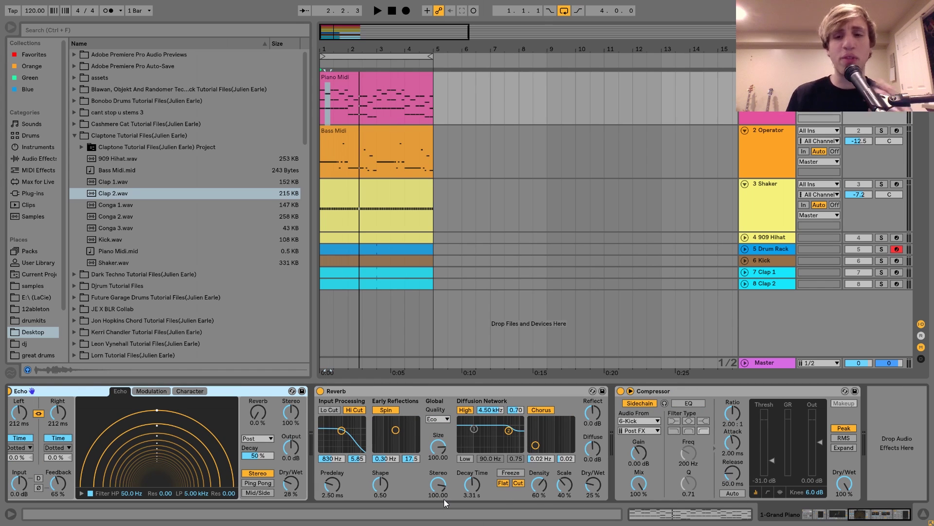
key(space)
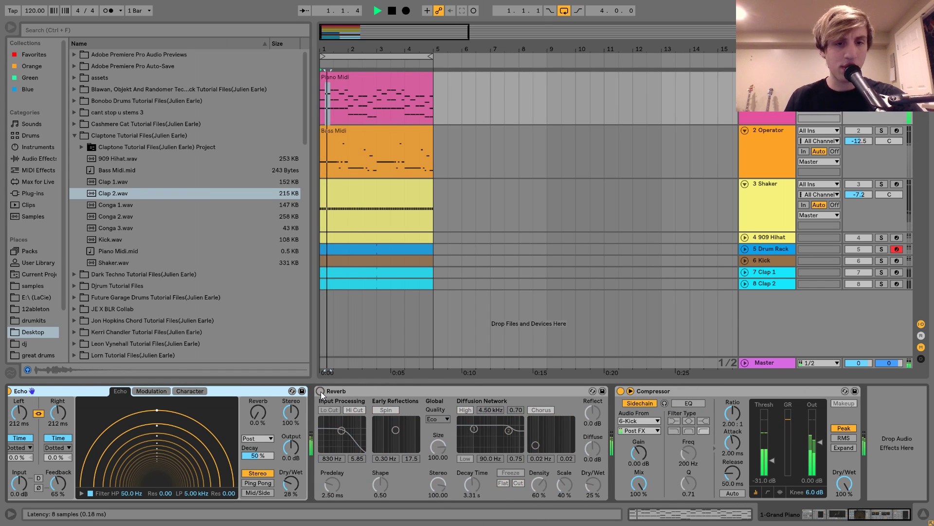
click(407, 391)
key(space)
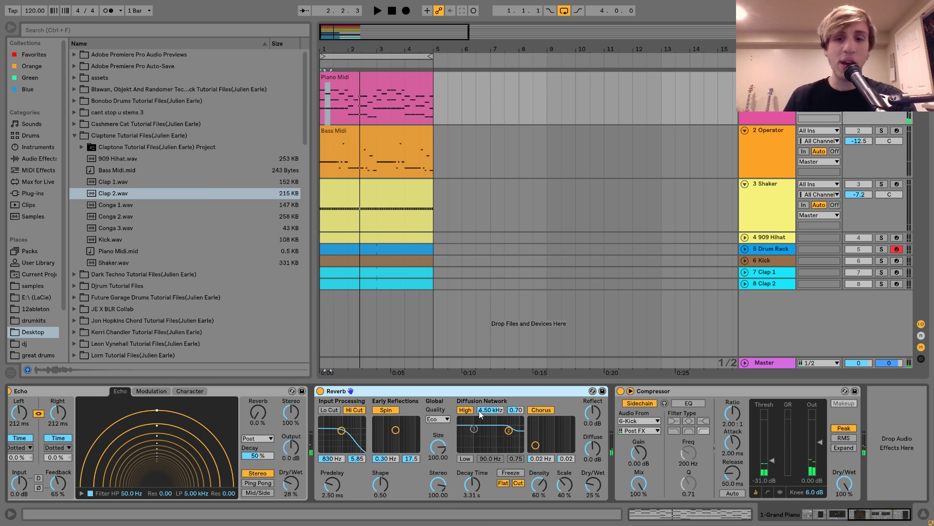
click(702, 388)
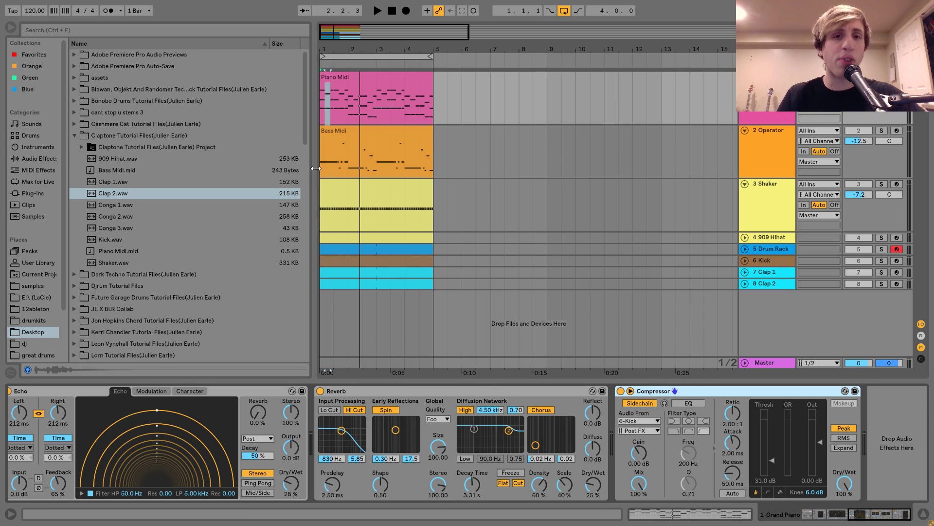
Show the Piano Midi clip's notes and return to the piano's devices to review the chain from Grand Piano to Reverb
double_click(366, 85)
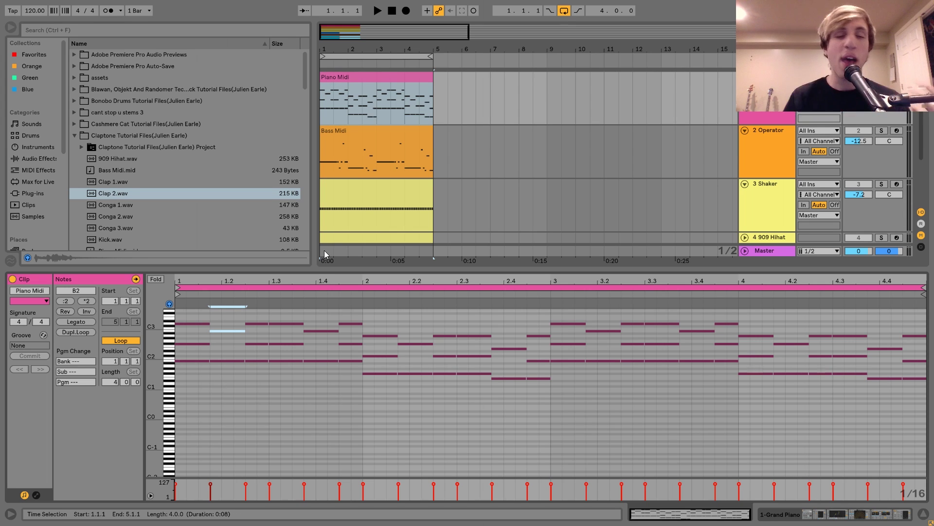
click(773, 95)
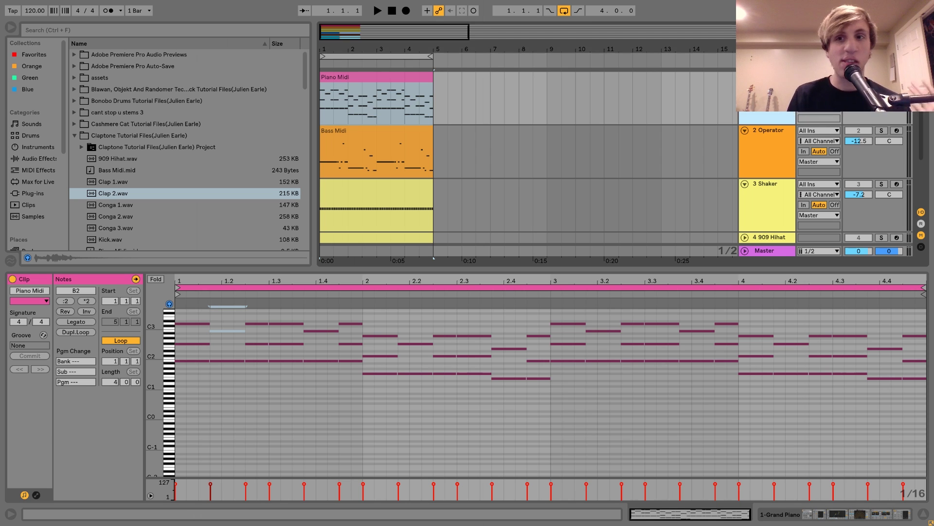
key(shift+Tab)
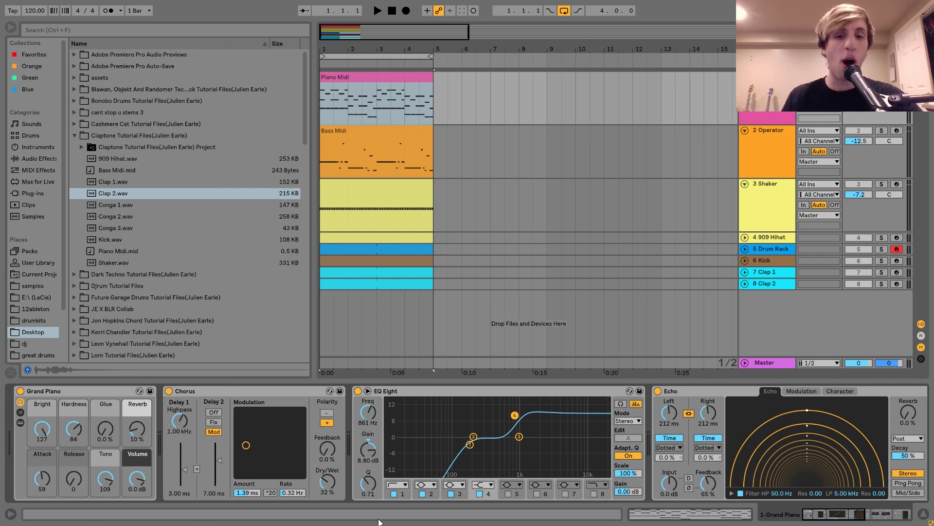
scroll(466, 472, down, 3)
scroll(467, 472, up, 3)
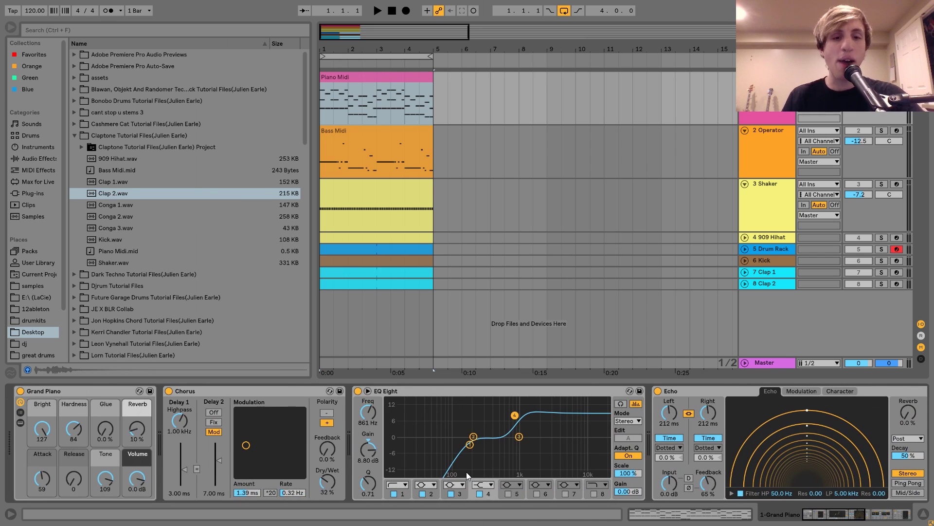
scroll(466, 471, down, 2)
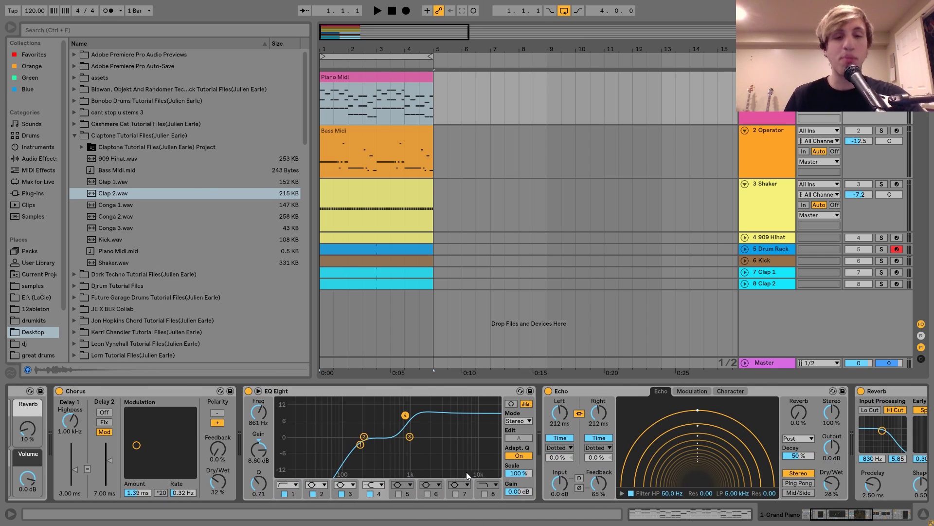
Solo the 2 Operator bass track and play it through with the arrangement loop switched off
click(399, 176)
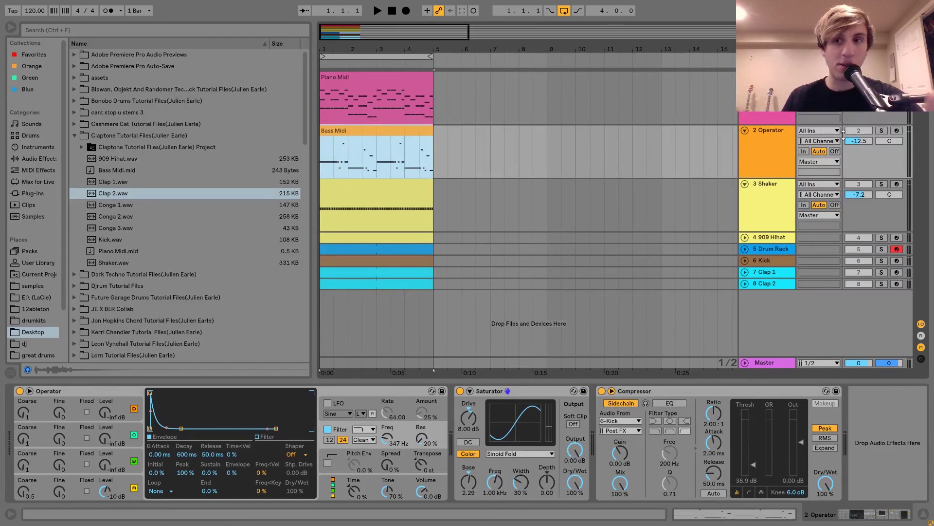
click(881, 130)
key(space)
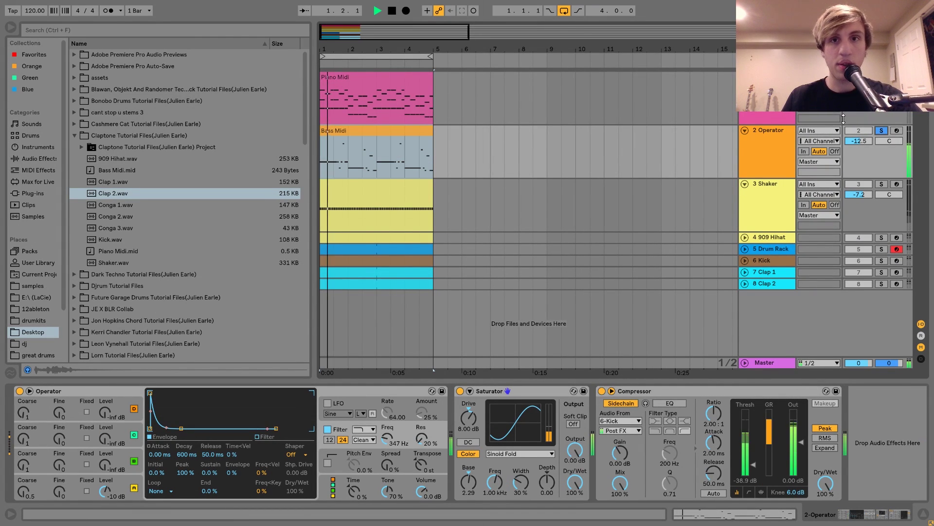
click(564, 11)
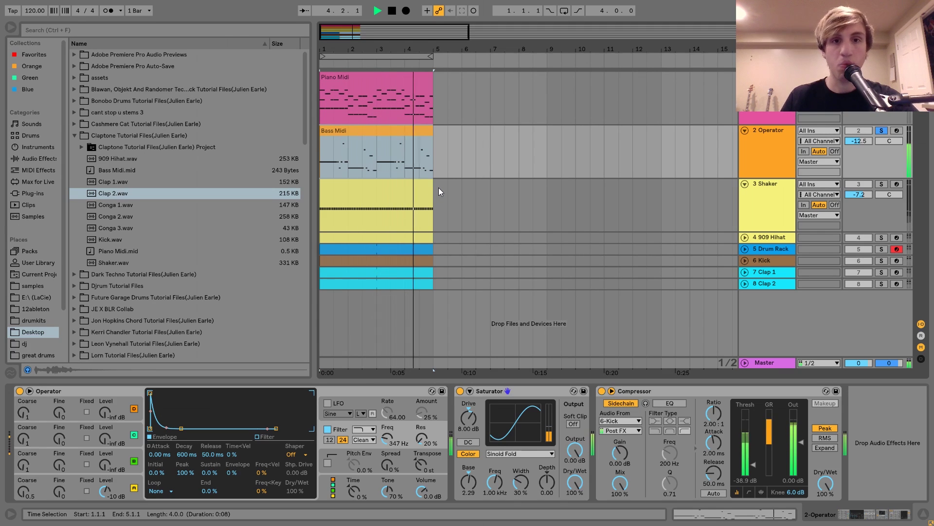
key(space)
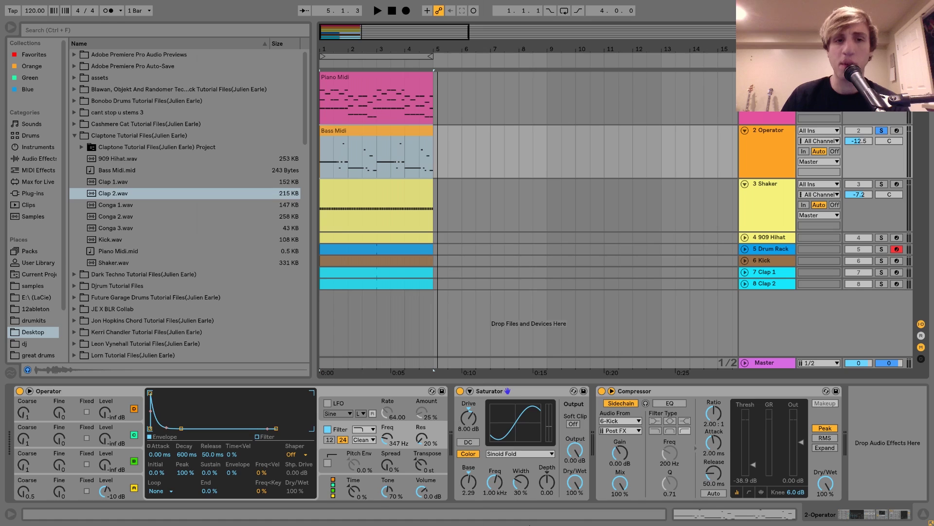
Open the Bass Midi clip, select its long B1 and F#1 notes in bars 1 and 2, and play the bass line
double_click(375, 155)
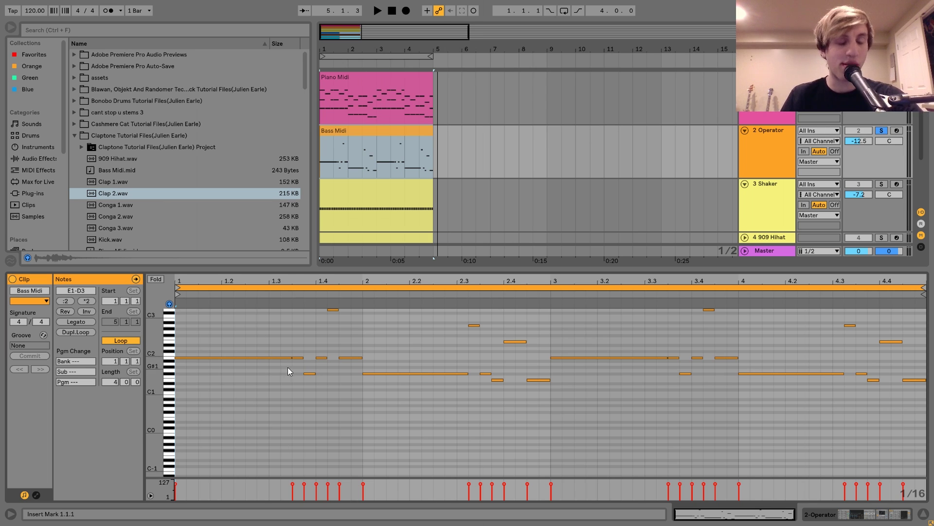
drag(236, 342, 237, 373)
drag(417, 406, 427, 284)
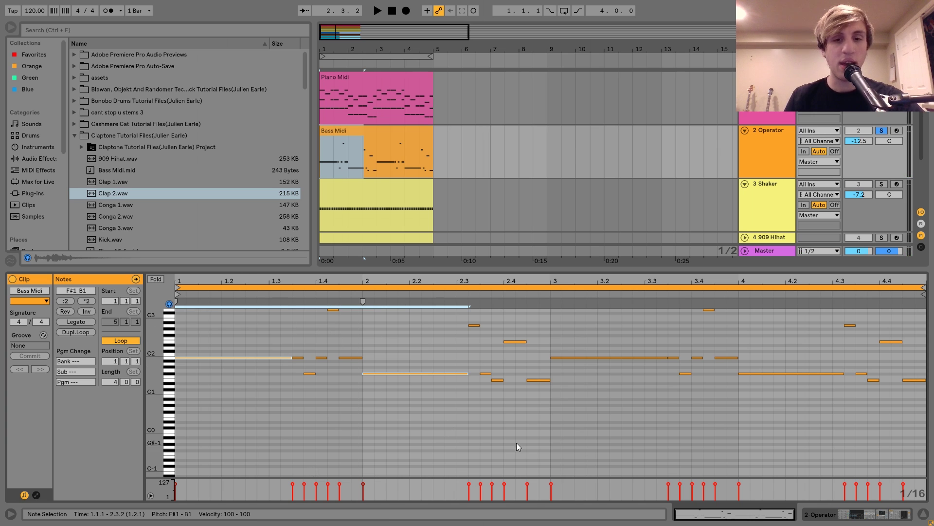
key(space)
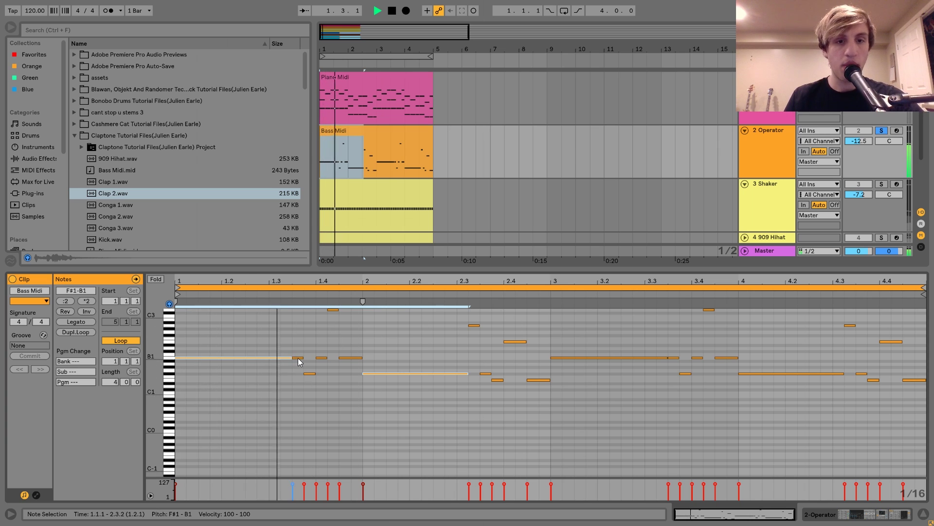
key(space)
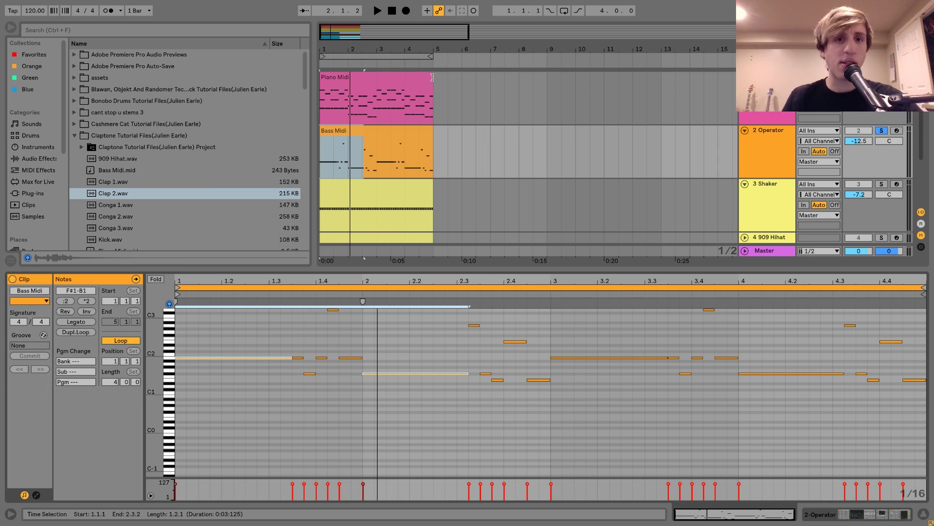
Compare the notes of the Piano Midi clip with those of the Bass Midi clip and replay the soloed bass
click(407, 80)
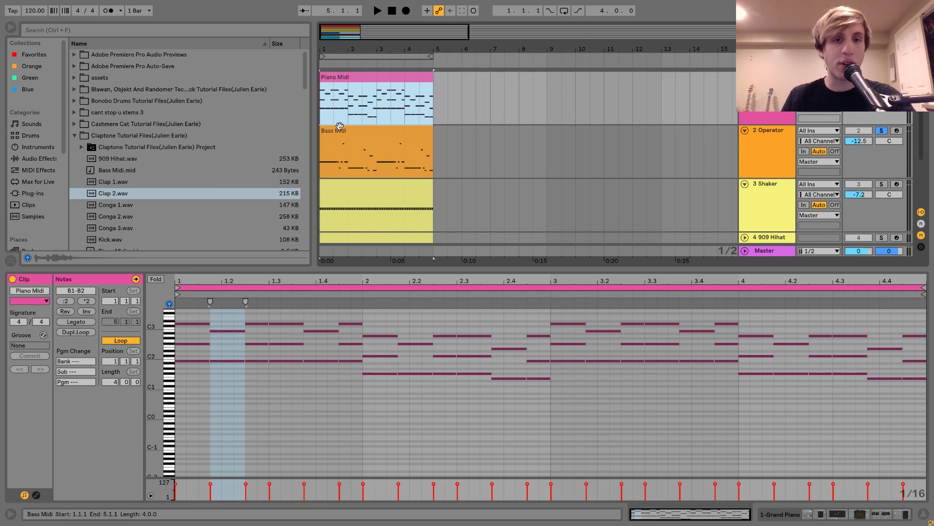
click(342, 129)
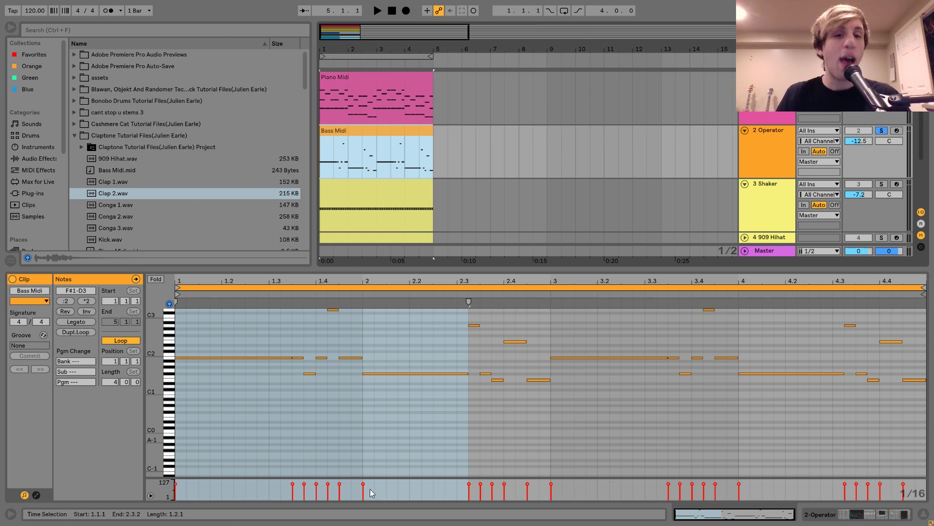
click(242, 343)
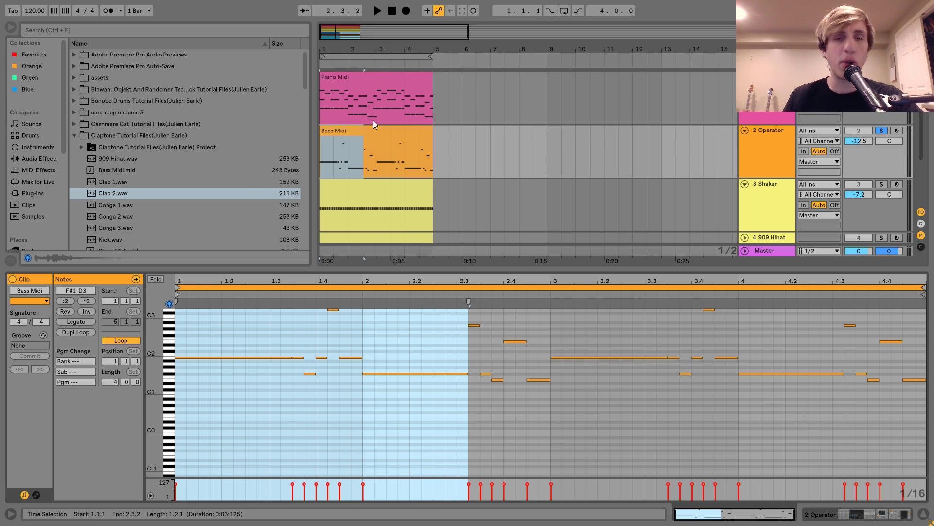
click(772, 149)
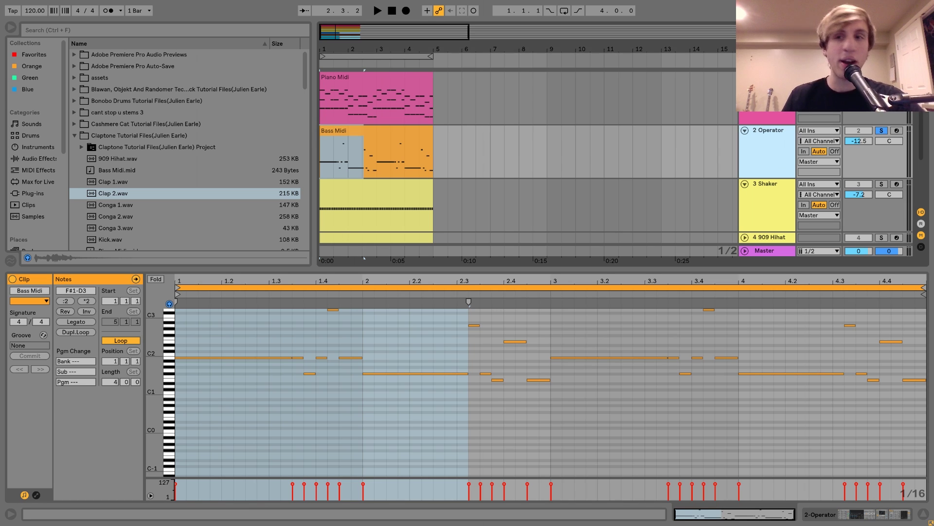
key(space)
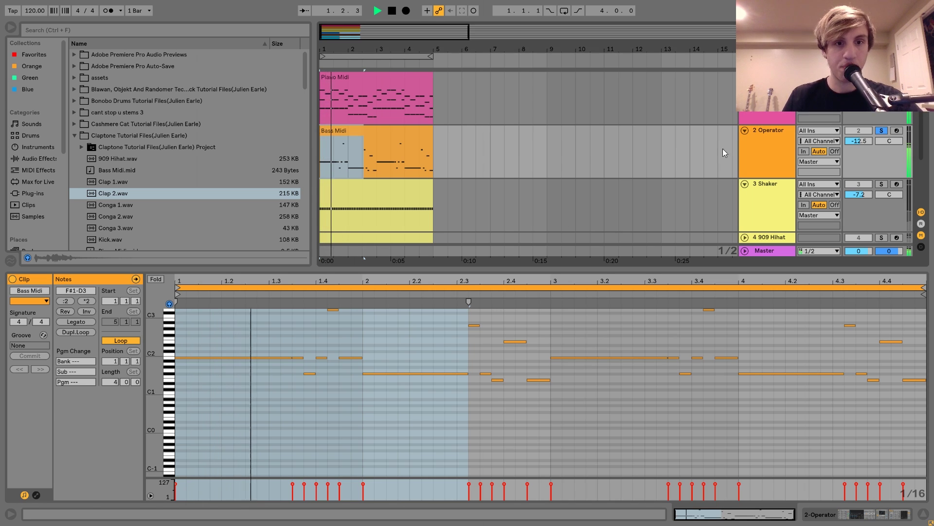
key(space)
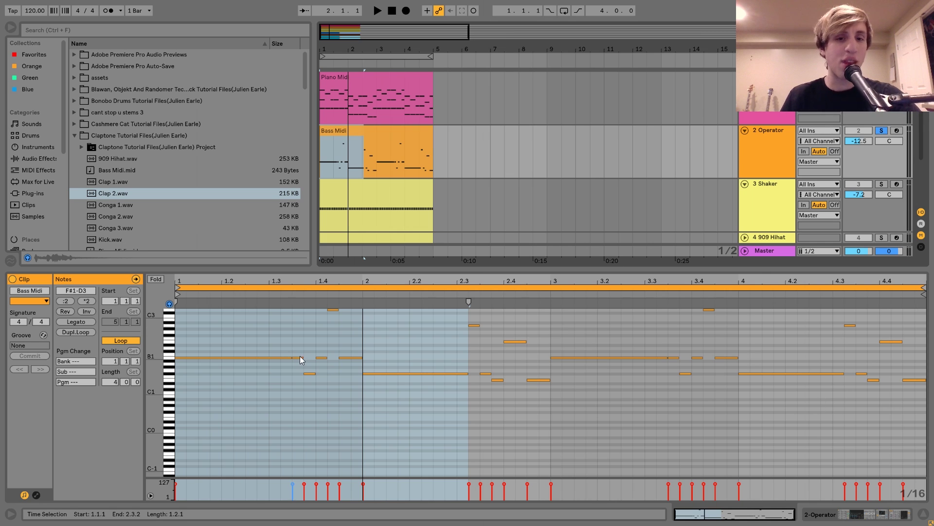
Select the short F#1, D3 and E1 notes in the Bass Midi clip's first two bars and play the bass line
click(309, 374)
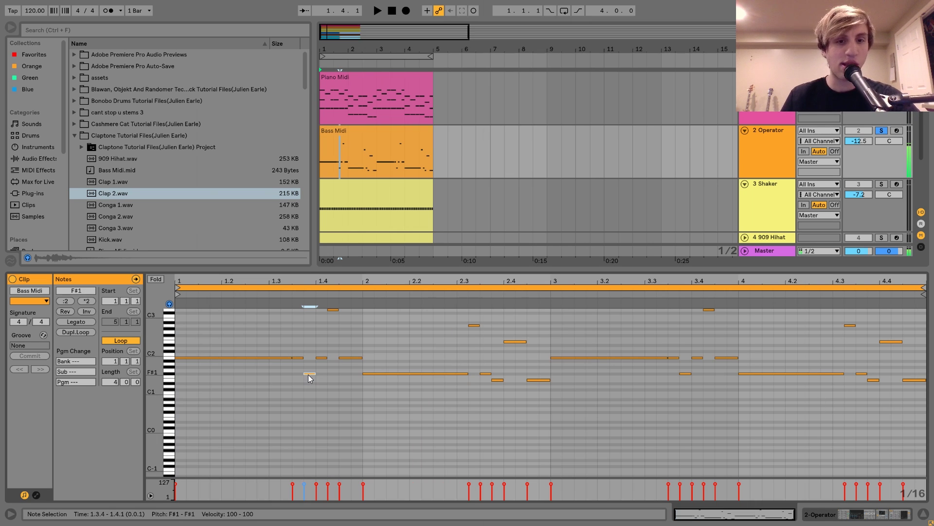
shift+click(332, 310)
shift+click(471, 330)
shift+click(497, 379)
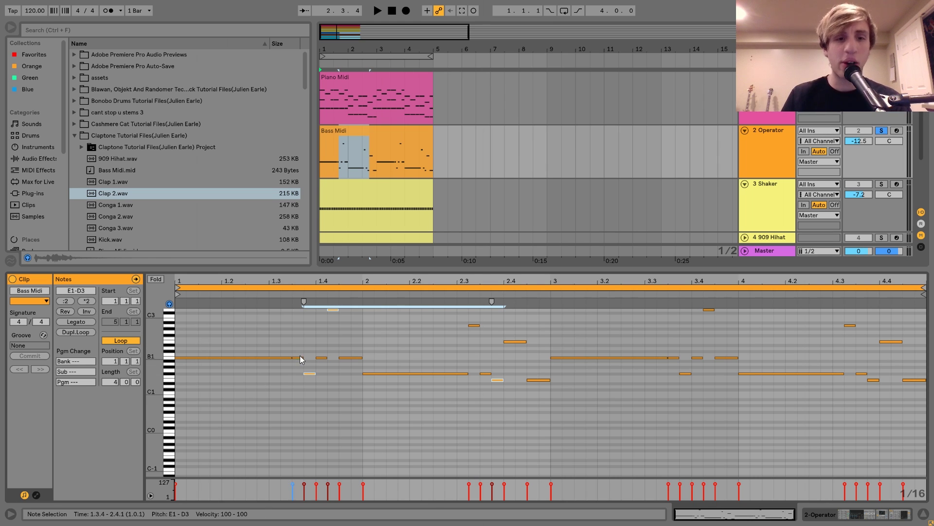
key(space)
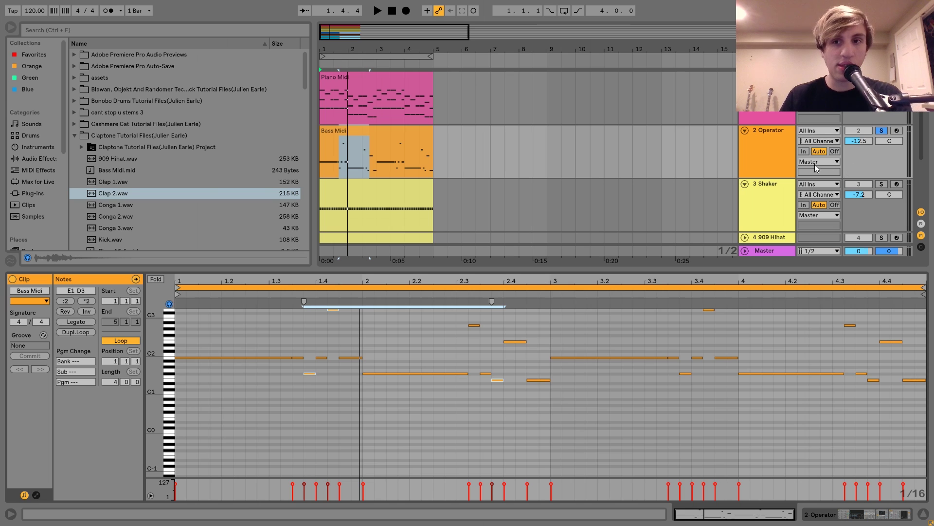
Show the bass track's devices and examine Operator's oscillator A and filter envelope settings
click(778, 151)
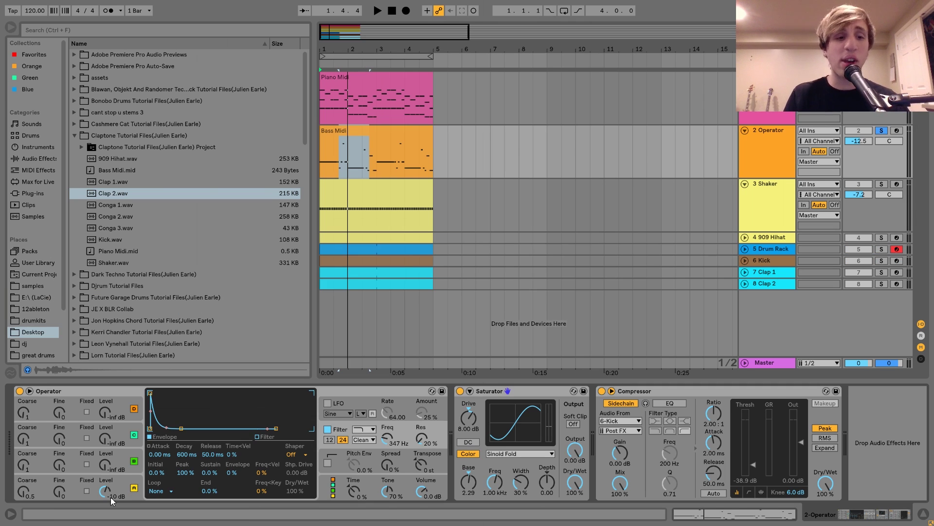
click(137, 482)
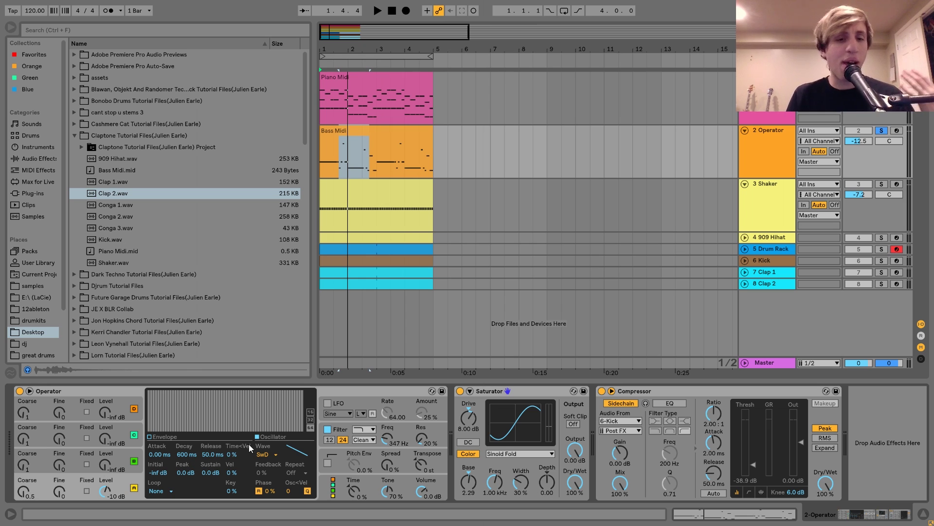
click(345, 431)
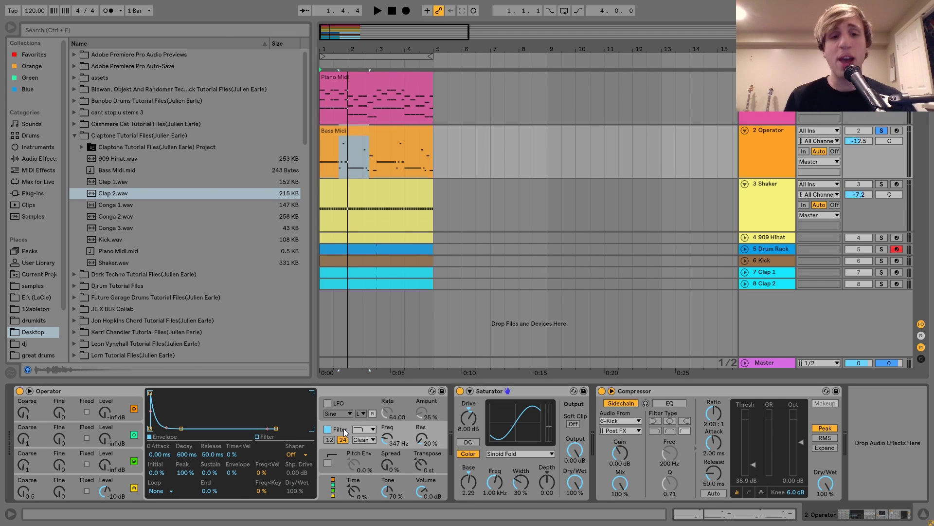
Bypass Operator's filter, play the loop with the bass unfiltered, and switch the filter back on
click(328, 430)
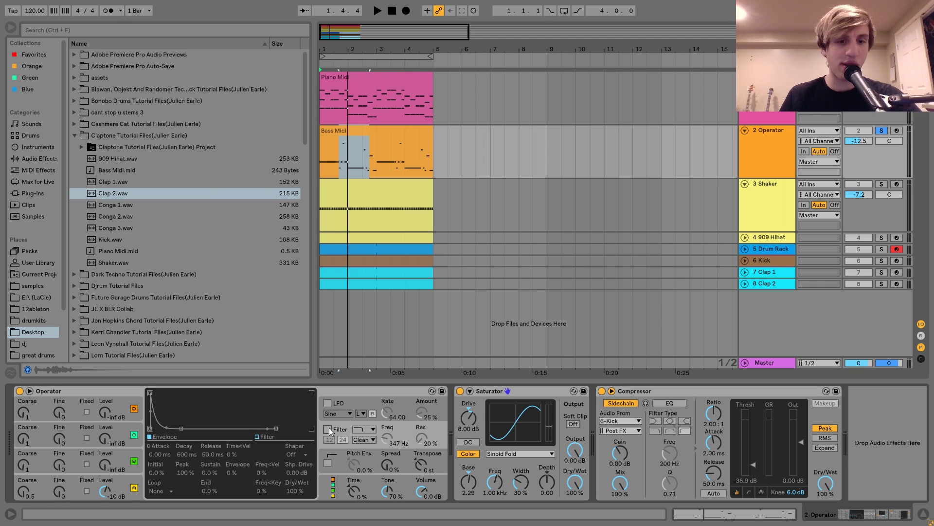
key(space)
click(881, 131)
click(881, 130)
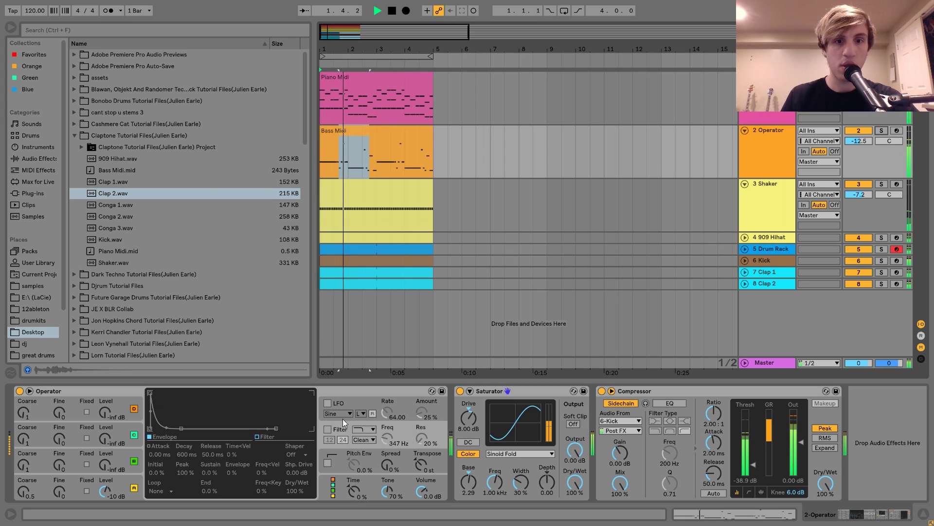
key(space)
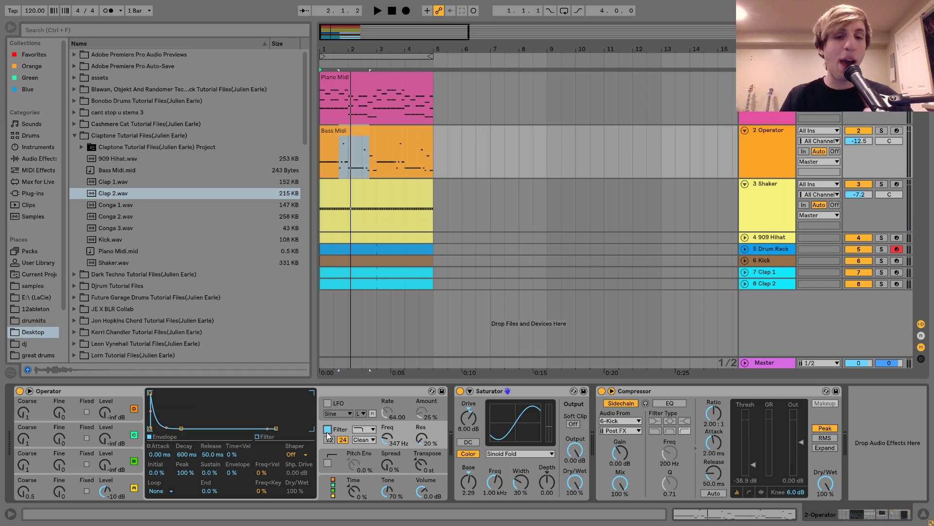
click(329, 430)
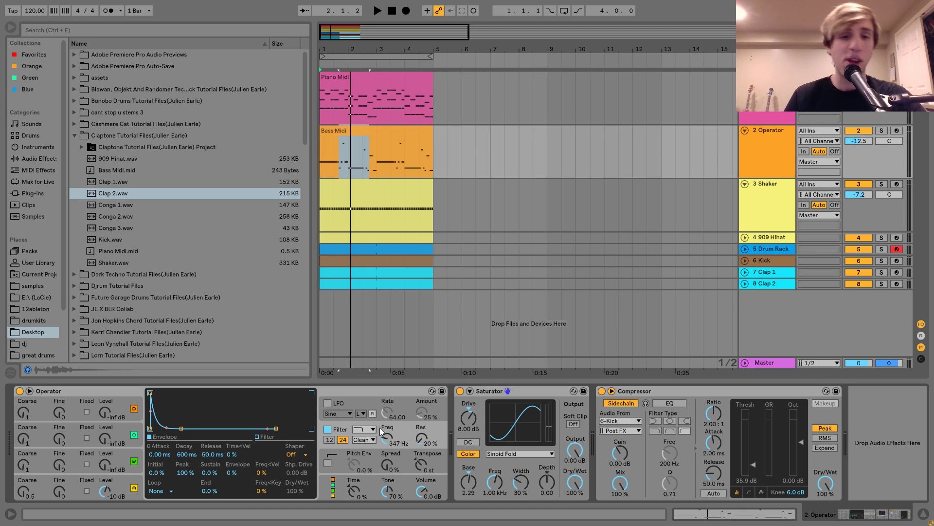
Solo the Operator bass track and play the filtered bass line from the start twice
click(882, 131)
key(space)
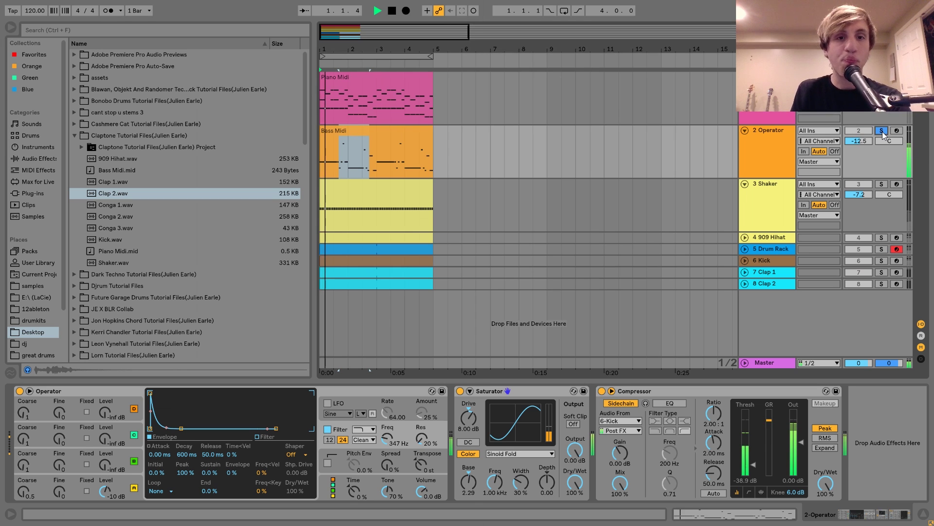
key(space)
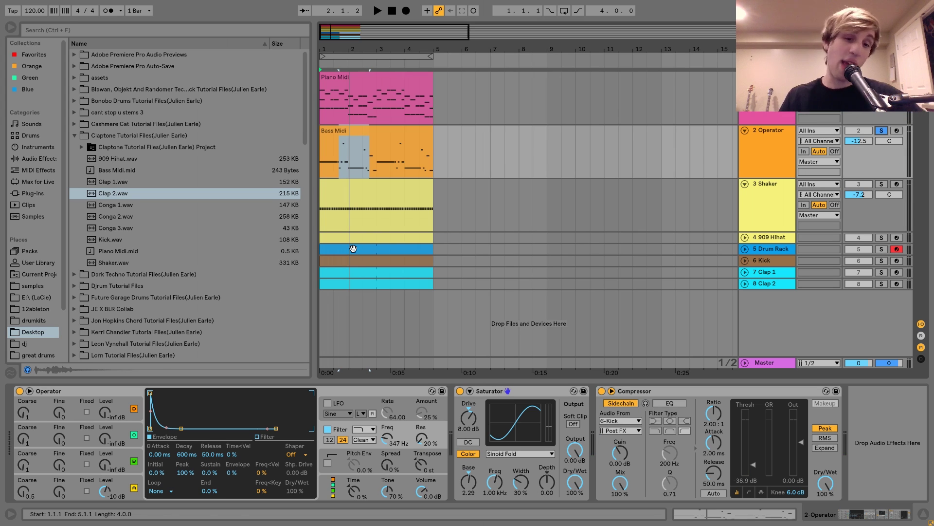
key(space)
key(space)
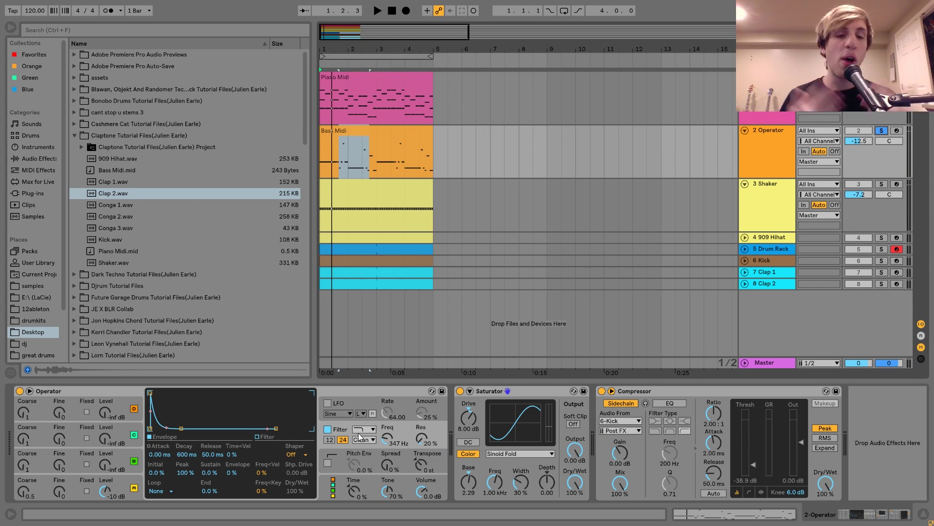
Show Operator's oscillator A settings and return to its filter envelope settings
click(93, 391)
click(127, 485)
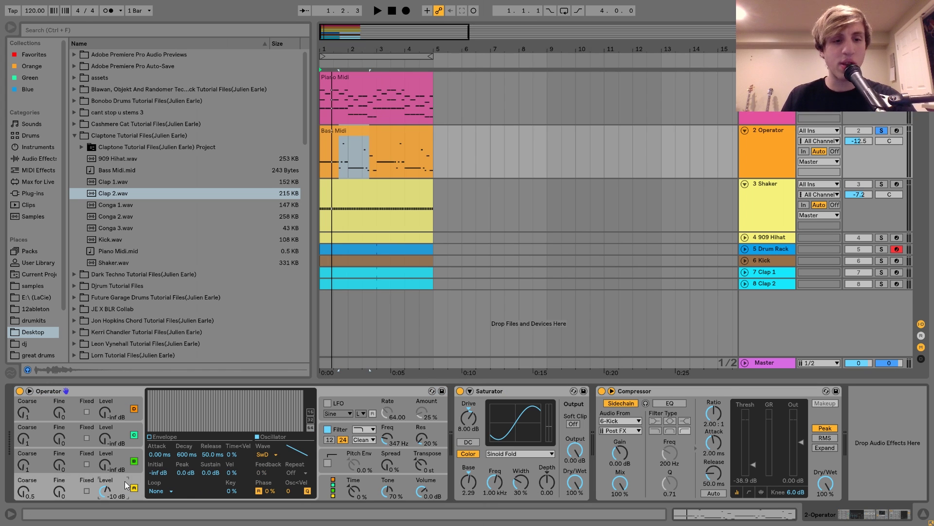
click(340, 430)
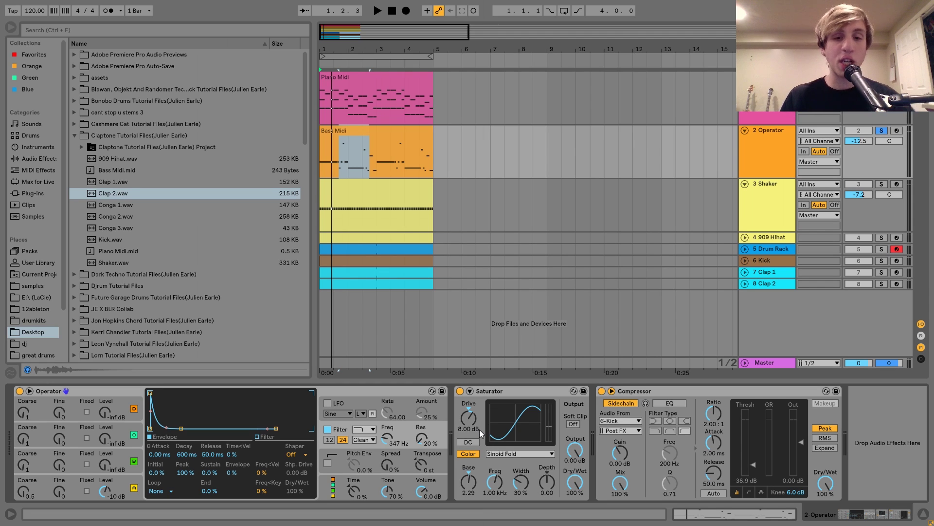
Try the Analog Clip curve in the bass Saturator, then compare it during playback by returning to Sinoid Fold
click(506, 454)
click(510, 390)
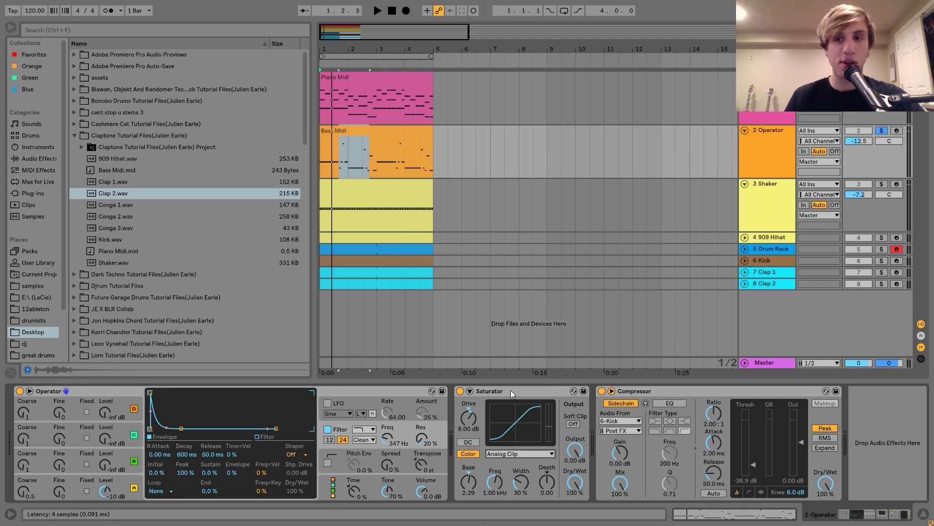
key(space)
click(509, 453)
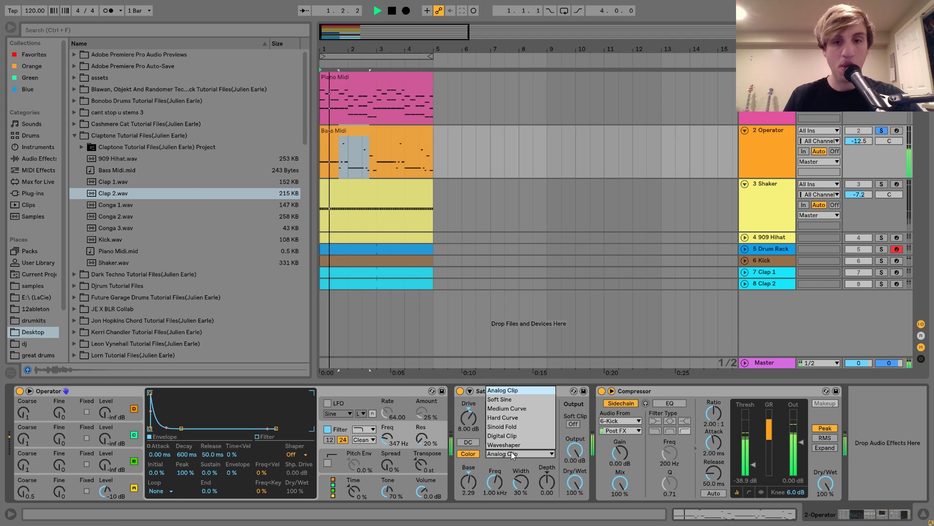
click(511, 427)
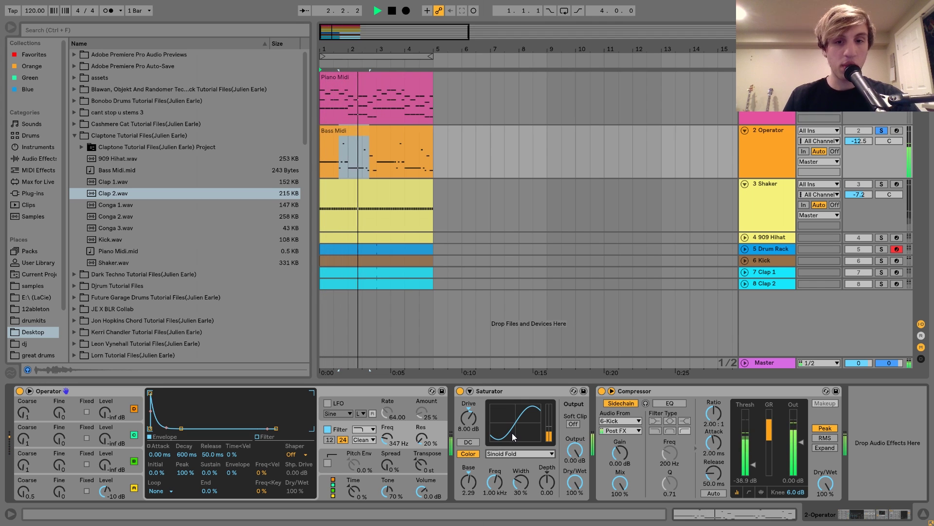
key(space)
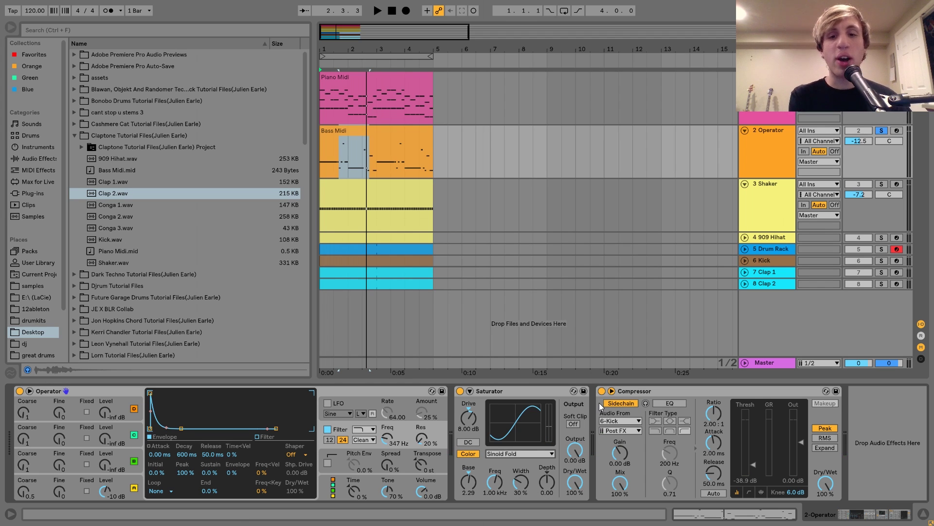
Examine the bass track's Saturator and its Compressor sidechained to the kick
click(513, 393)
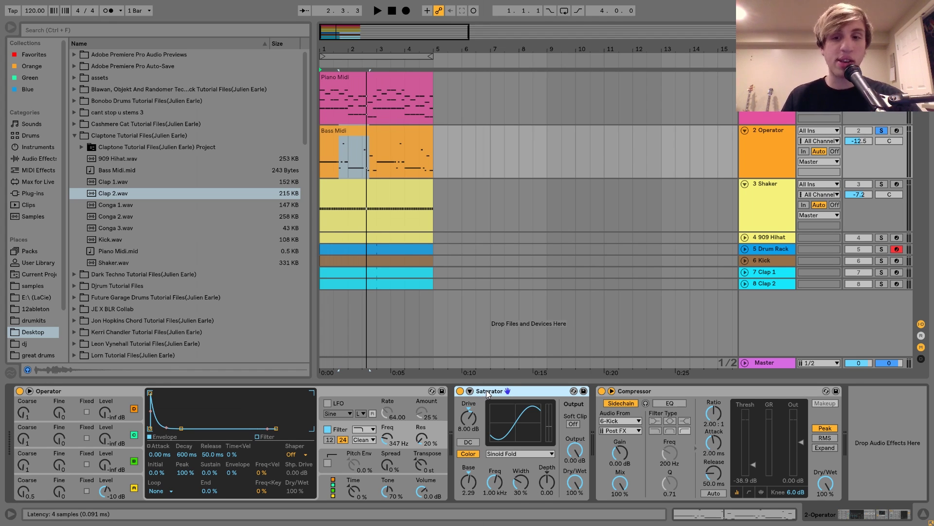
click(645, 392)
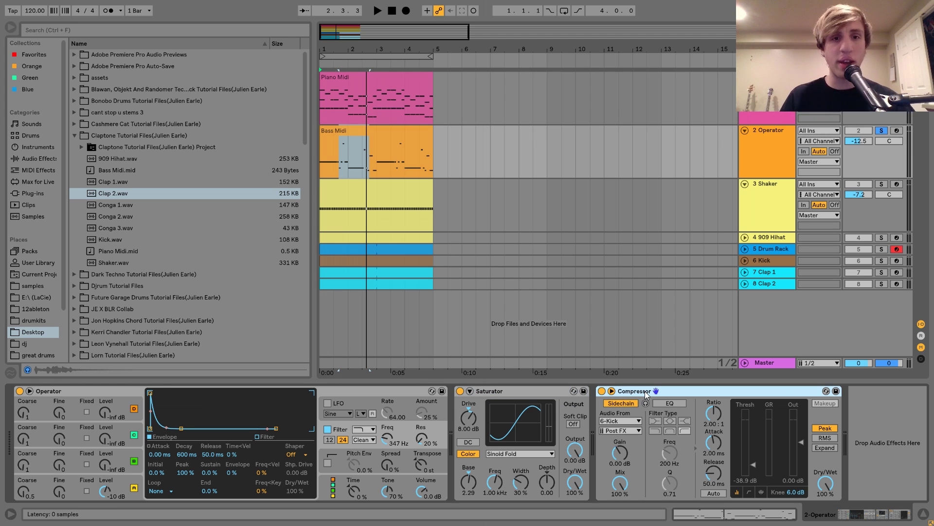
Show the Shaker track's devices, solo the track and play the shaker pattern
click(775, 198)
click(882, 184)
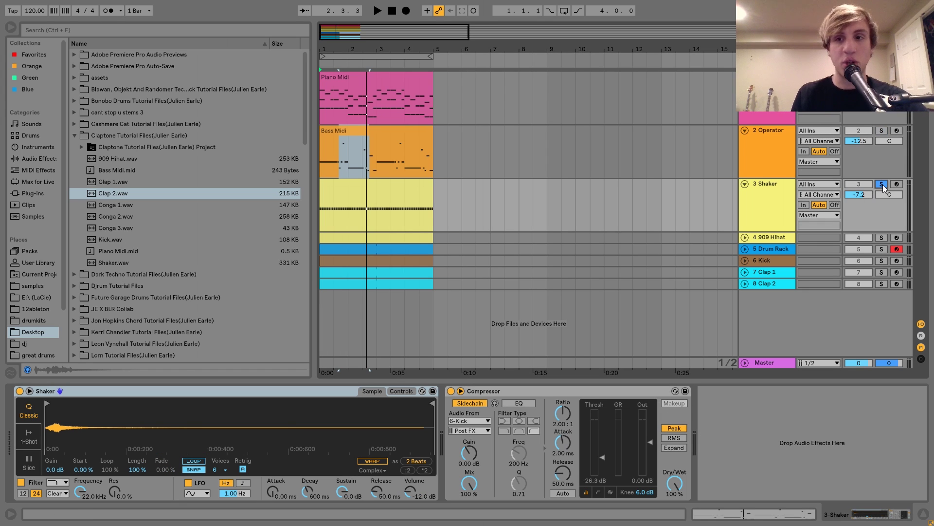
ctrl+click(882, 238)
key(space)
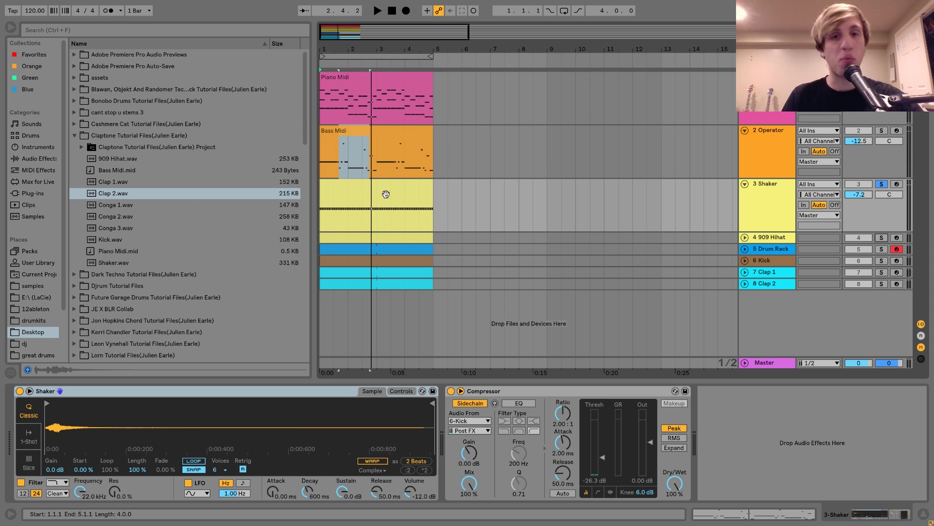
key(space)
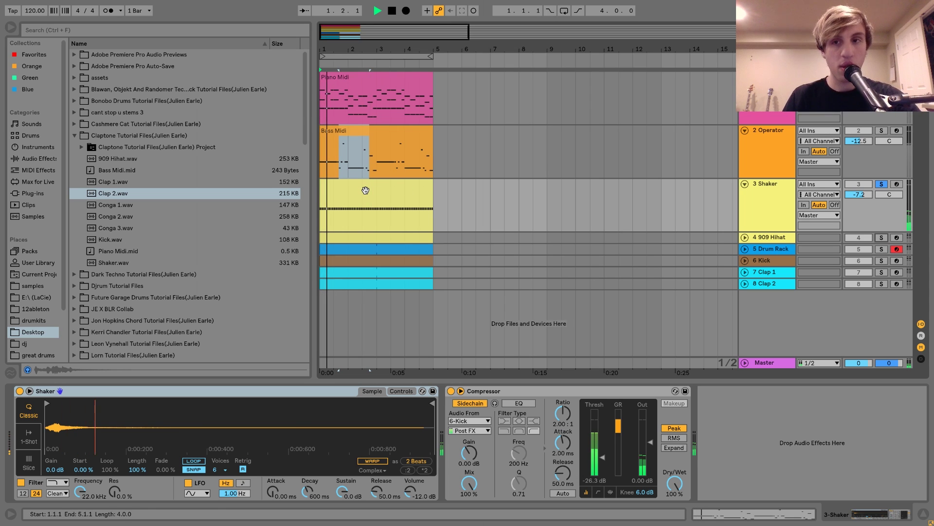
key(space)
Solo the 909 Hihat track and show its devices, playing it alone and together with the Shaker
click(881, 238)
click(764, 239)
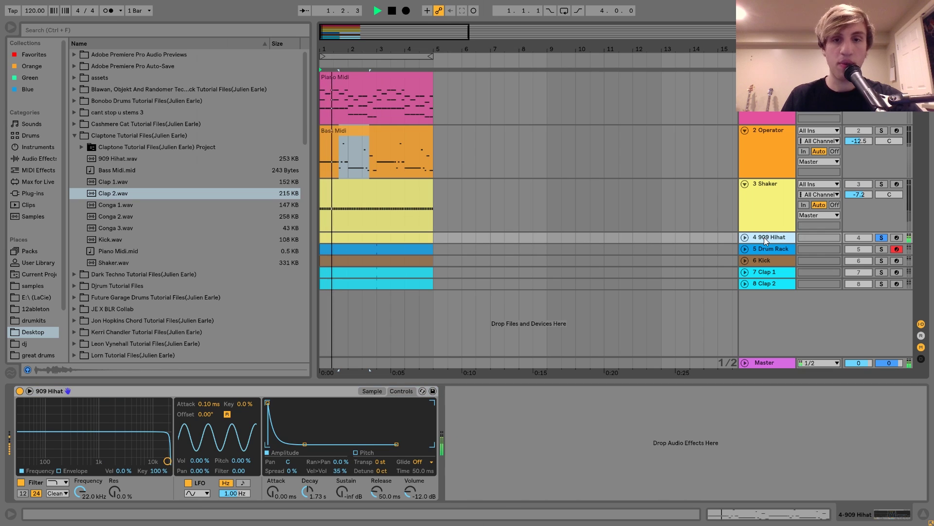
click(772, 221)
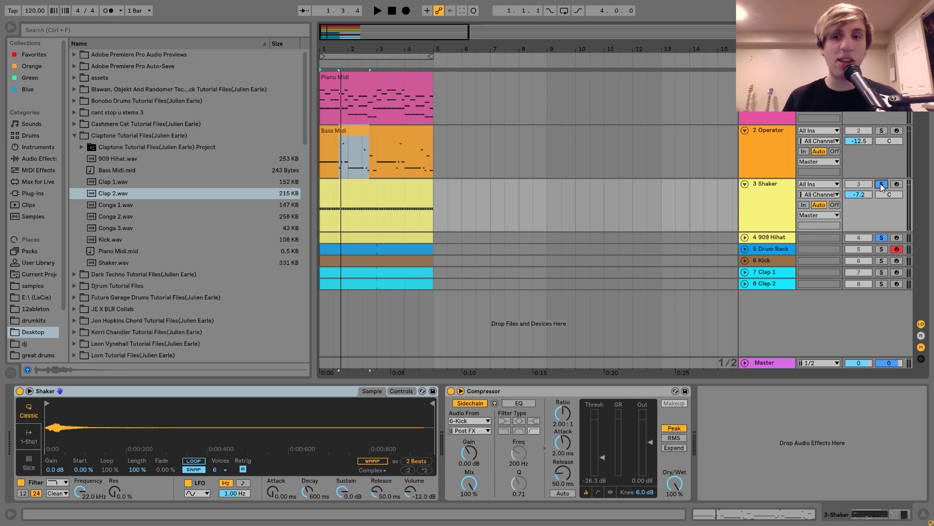
click(764, 239)
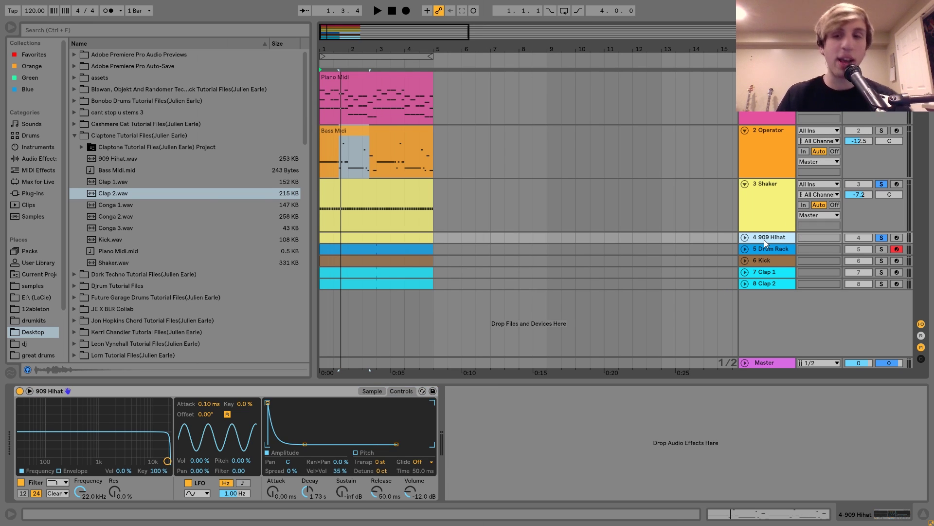
key(space)
key(space)
click(881, 238)
Open the Shaker clip, select its accented C3 note at 1.1.3 and play the soloed pattern
click(400, 188)
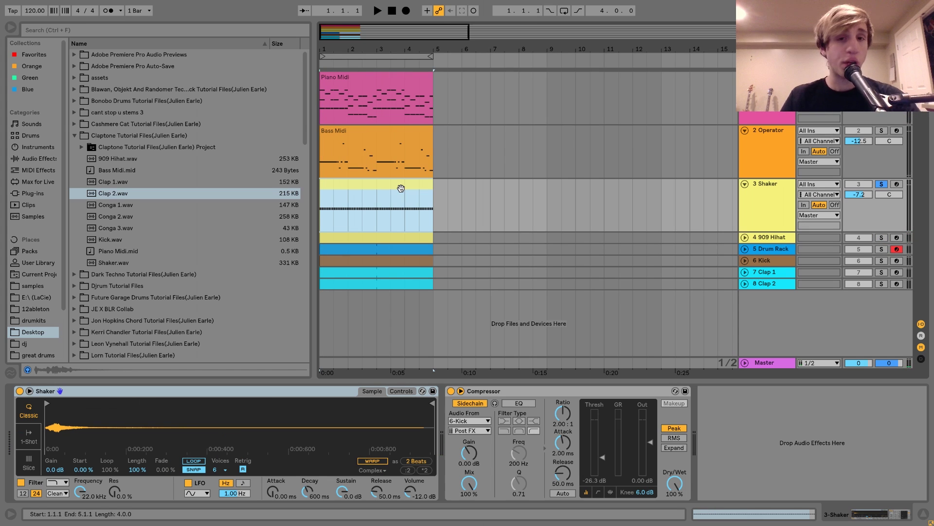
double_click(400, 188)
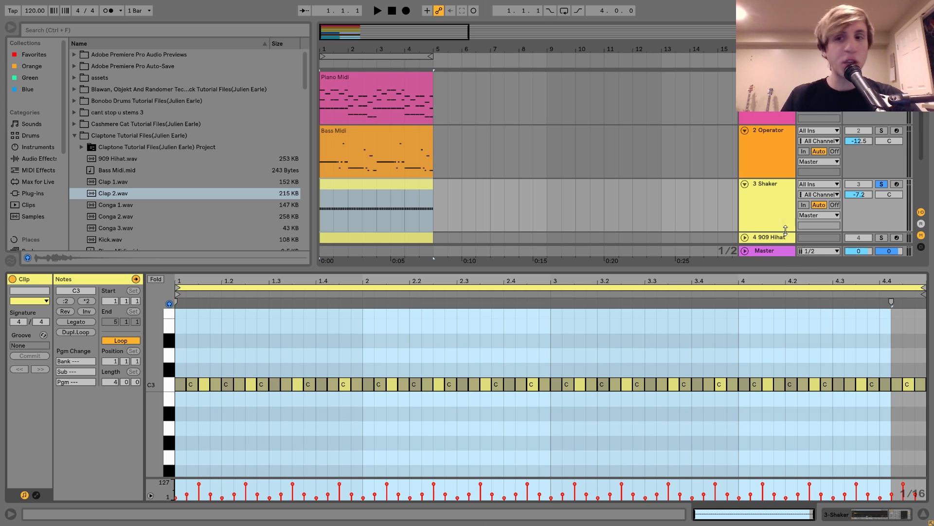
click(772, 220)
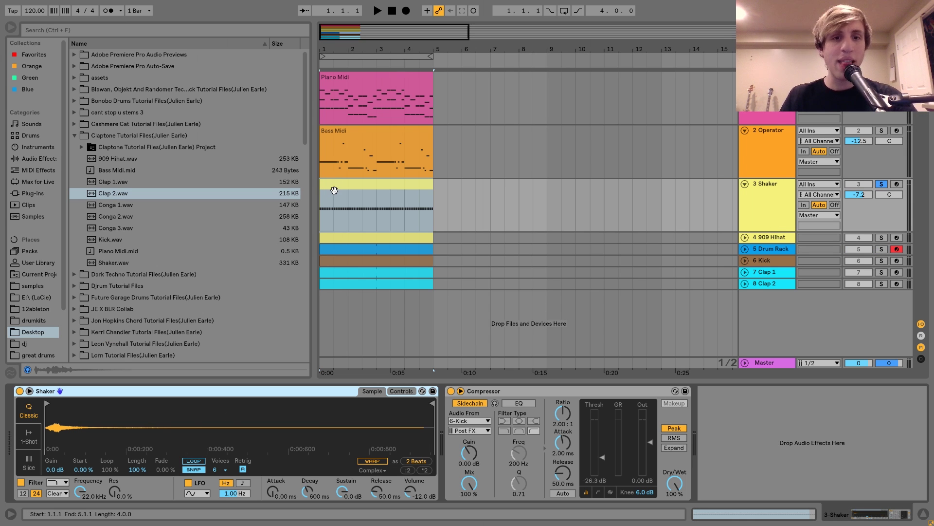
double_click(334, 190)
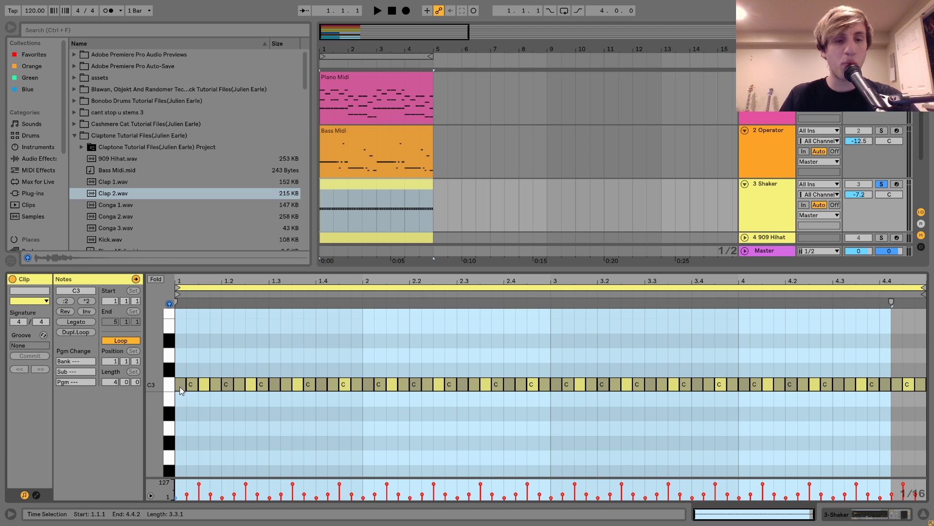
click(186, 402)
click(205, 385)
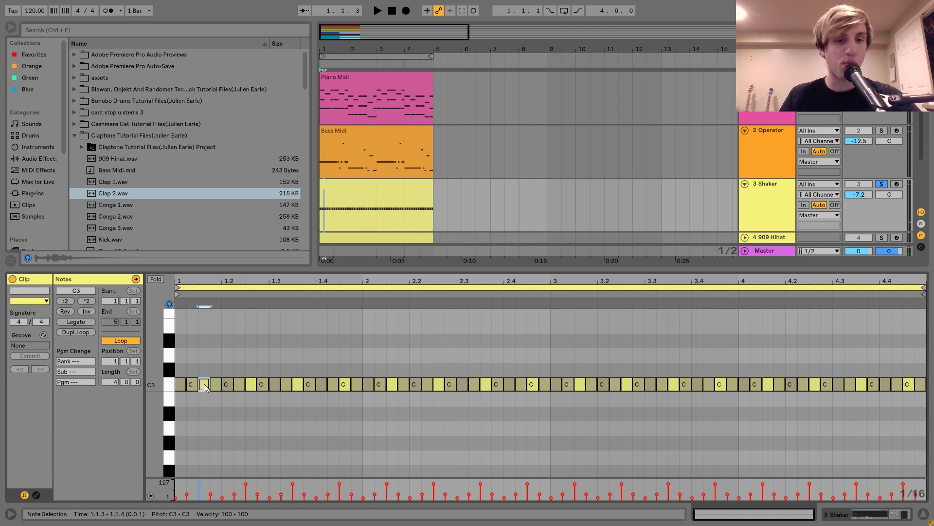
key(space)
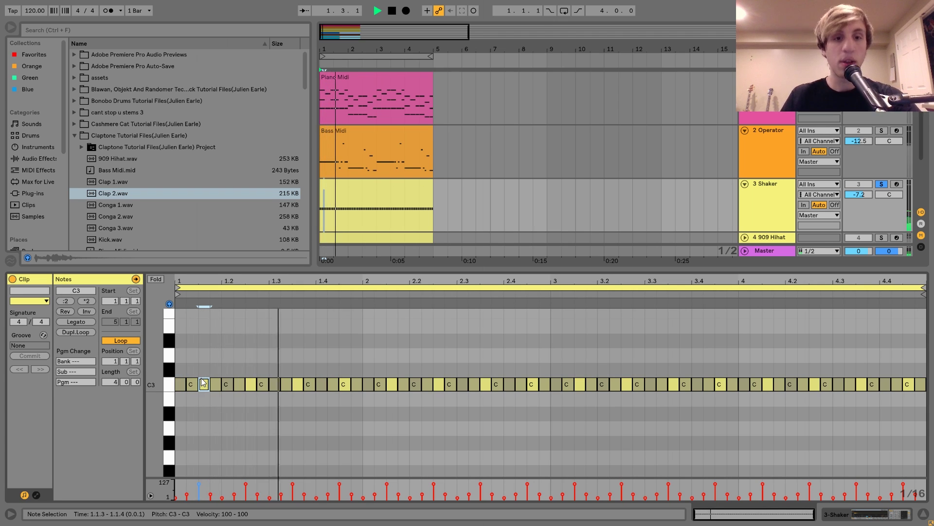
key(space)
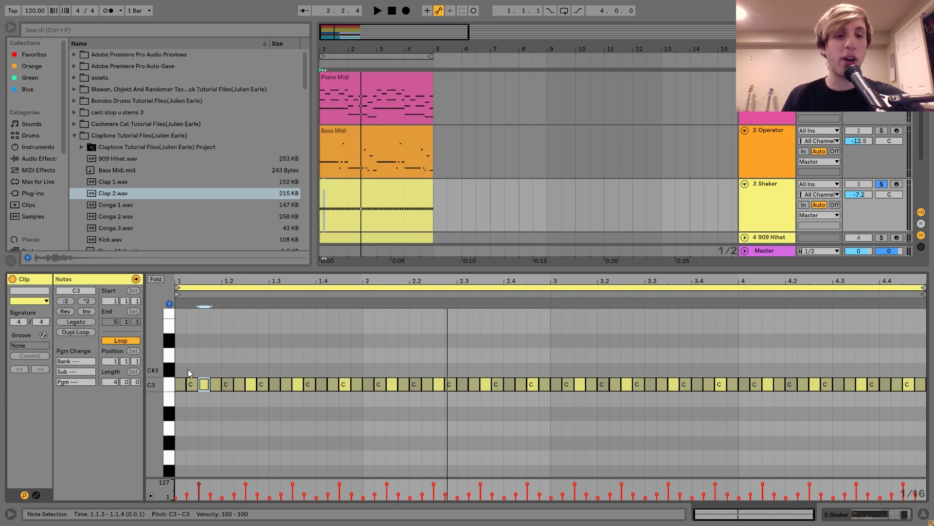
Add a note at the Shaker clip's start, lower it to C3 and duplicate it four times at equal velocity
double_click(182, 370)
key(Down)
key(ctrl+d)
key(ctrl+d)
key(ctrl+d)
key(ctrl+d)
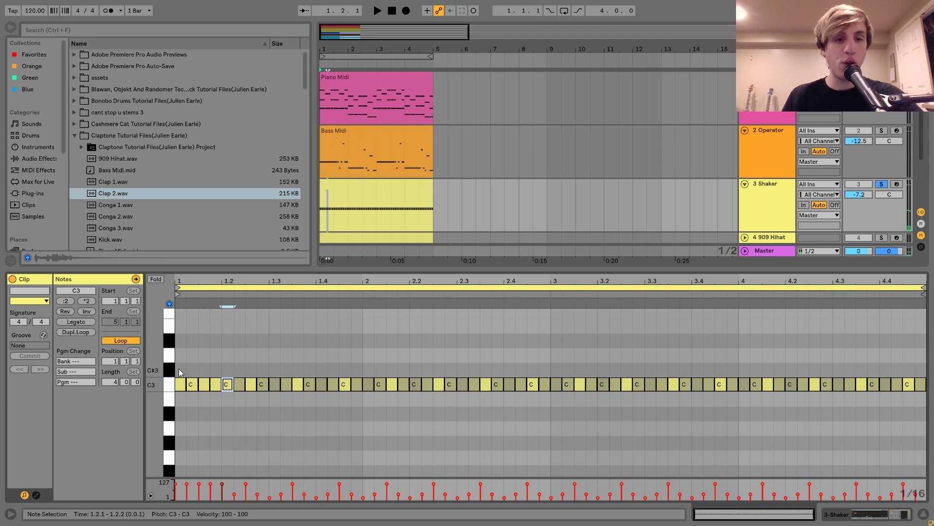
Duplicate the first beat's four C3 notes three times across bar 1 and play the equal-velocity shaker
drag(179, 369, 216, 399)
key(ctrl+d)
key(ctrl+d)
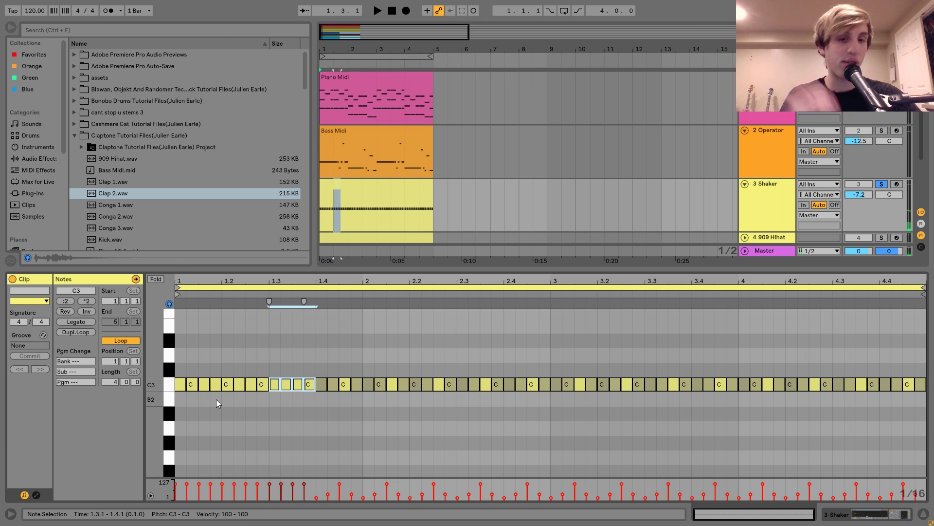
key(ctrl+d)
key(space)
key(space)
Undo the duplicated notes and the added note in the Shaker clip, restoring its original velocity pattern
key(ctrl+z)
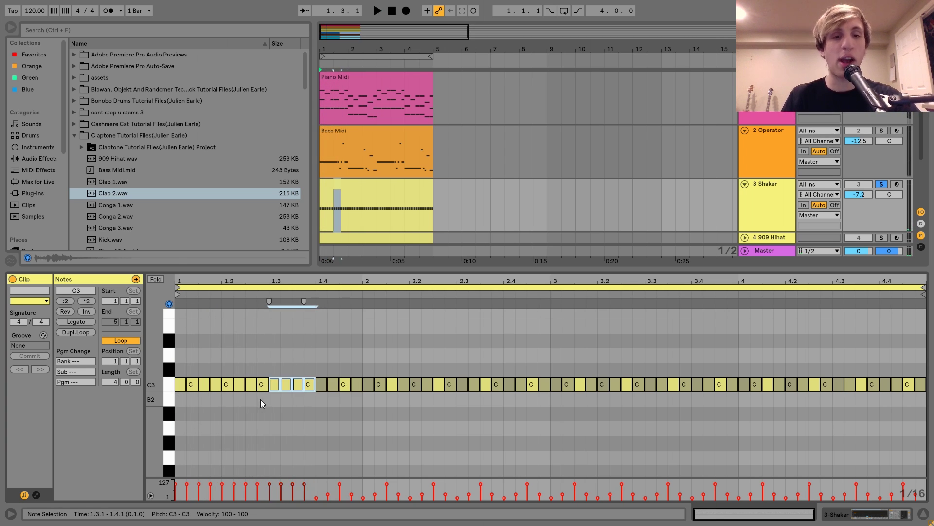
key(ctrl+z)
key(ctrl+z)
key(ctrl+z)
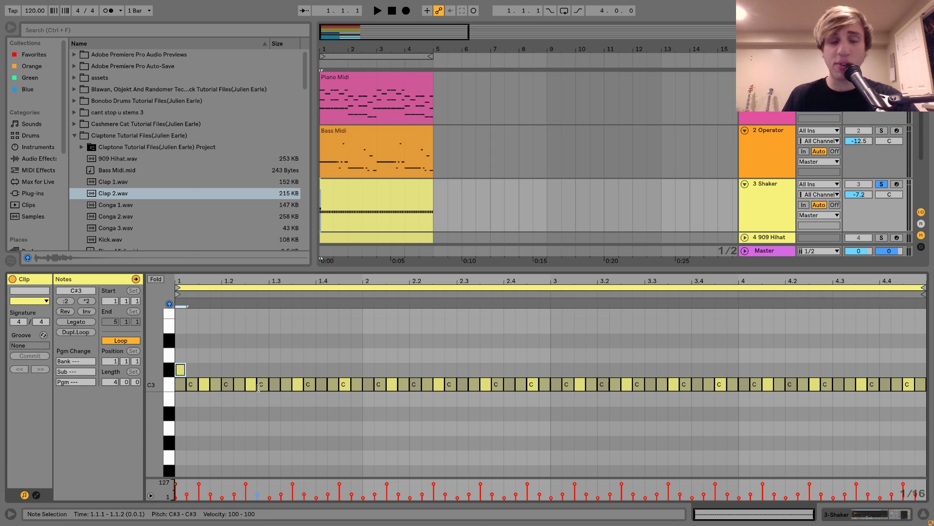
key(ctrl+z)
Play the shaker pattern with its original velocity accents and show the Shaker track's devices
key(space)
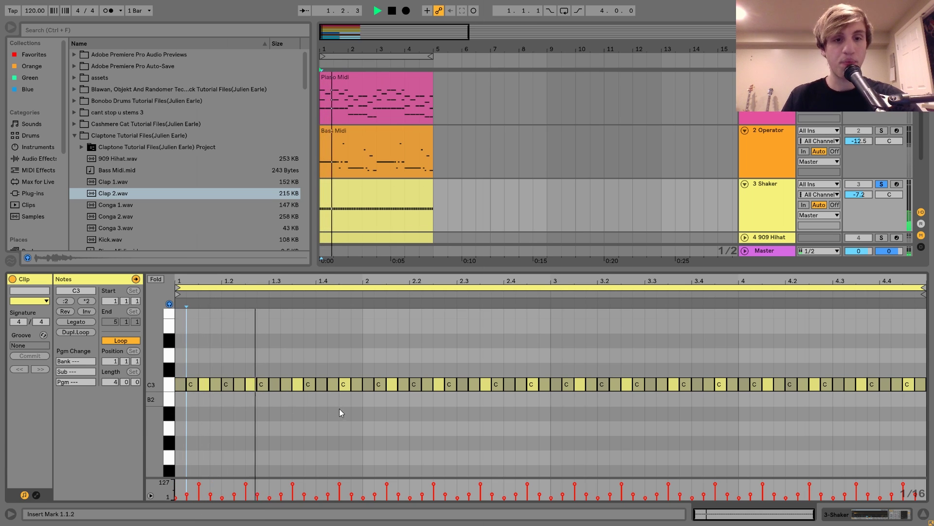
key(space)
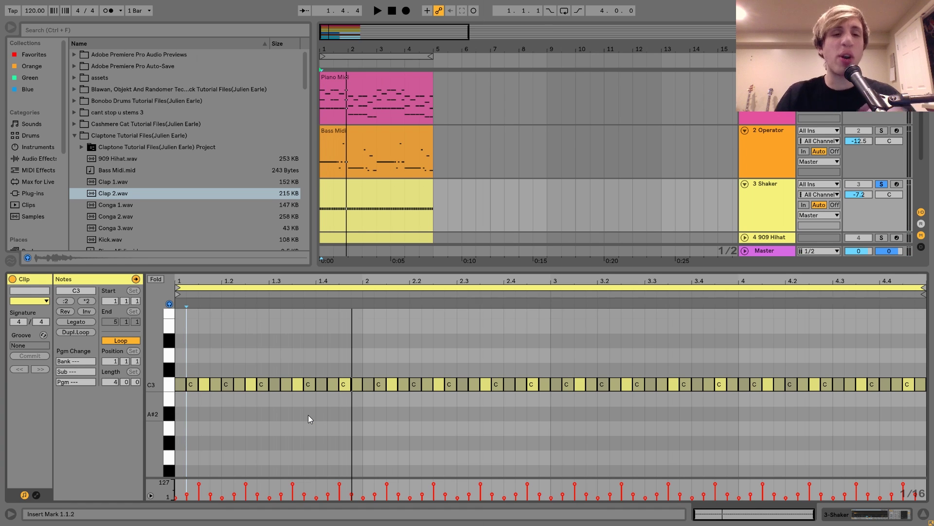
click(775, 201)
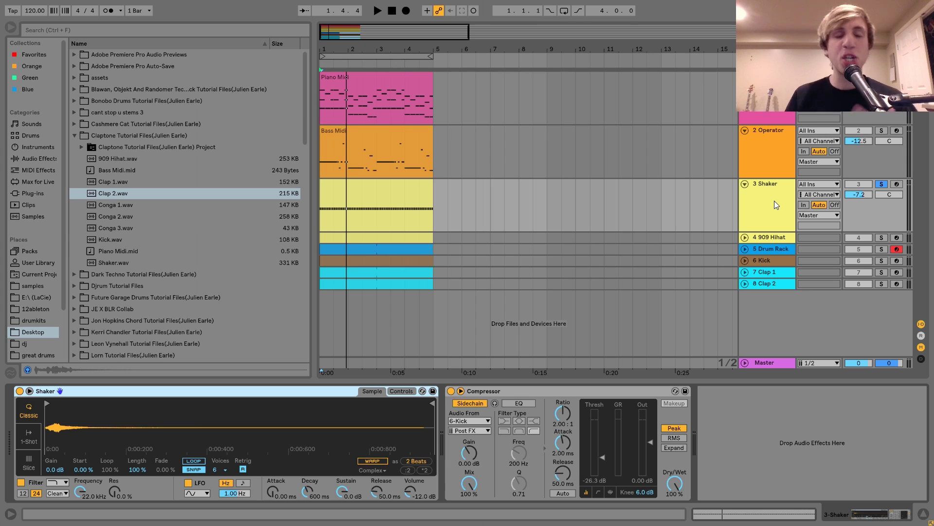
Unsolo the Shaker track, expand the 909 Hihat track, play the full mix and reselect the Shaker track
click(879, 182)
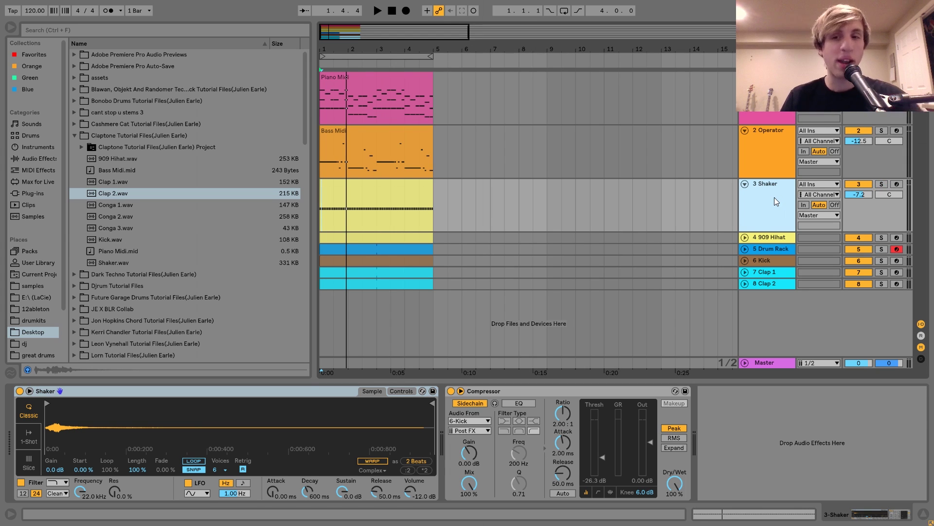
click(745, 236)
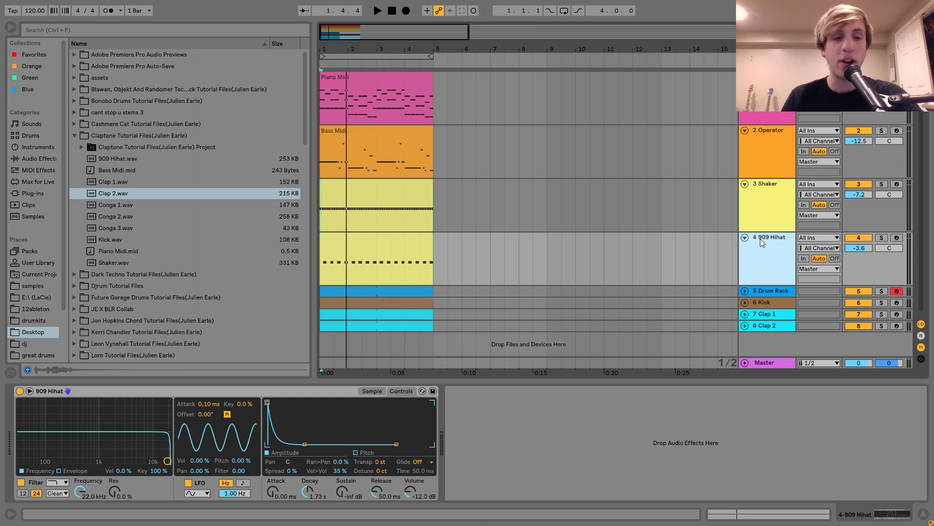
key(space)
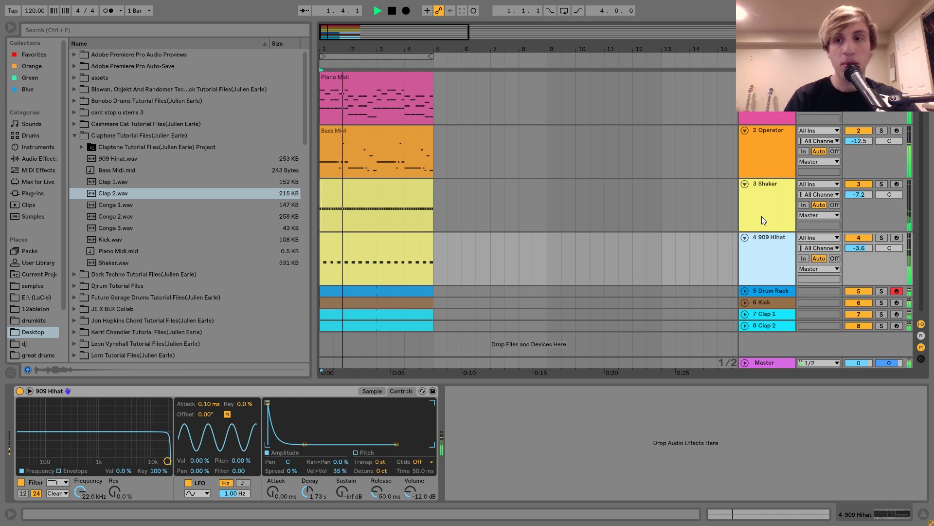
click(761, 216)
key(space)
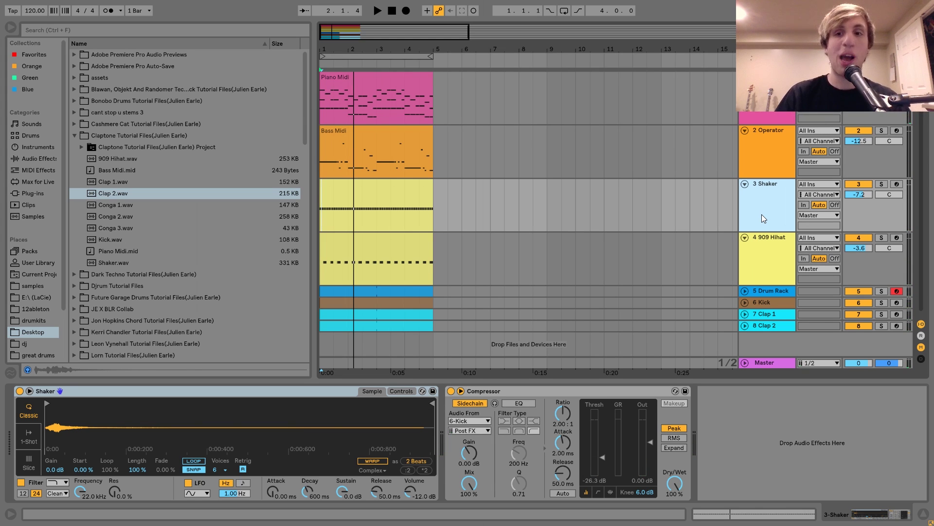
Solo the Shaker track and play it, toggling its kick-sidechained Compressor off and on to compare
click(881, 184)
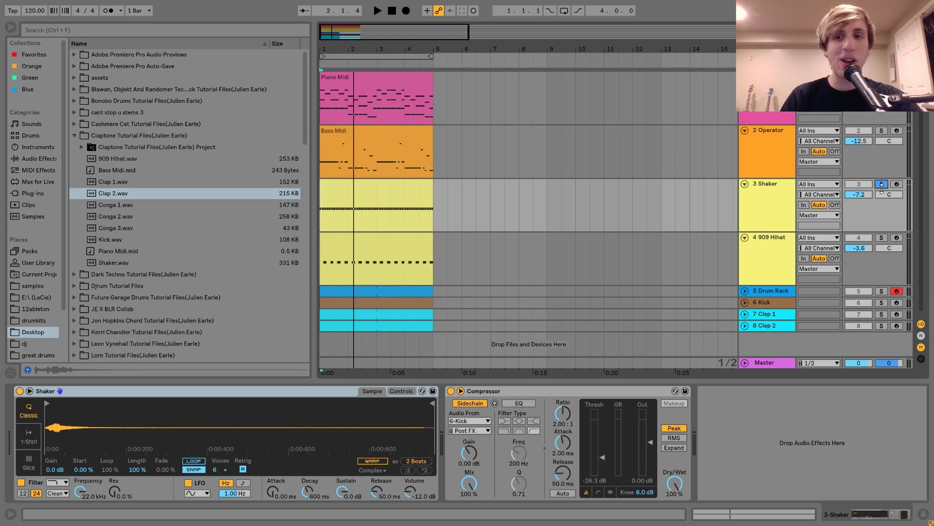
click(451, 392)
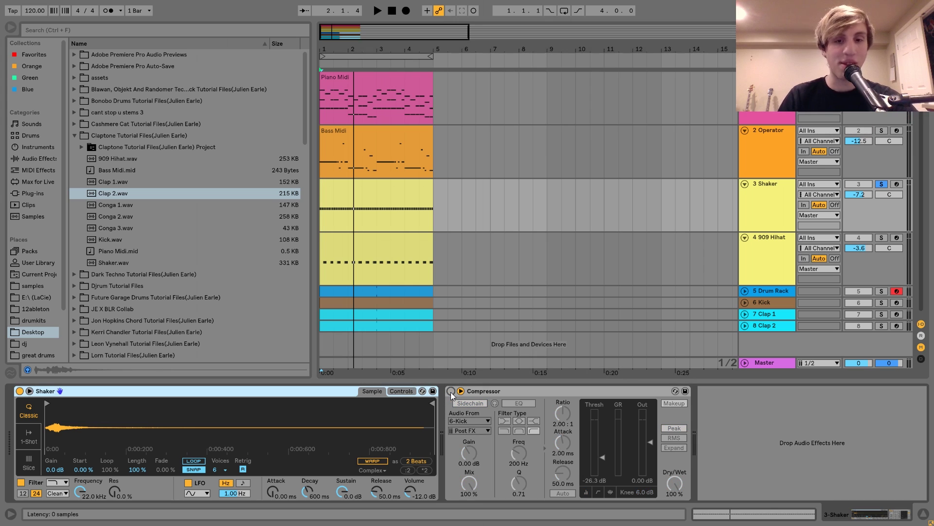
click(451, 391)
key(space)
click(451, 392)
click(451, 391)
key(space)
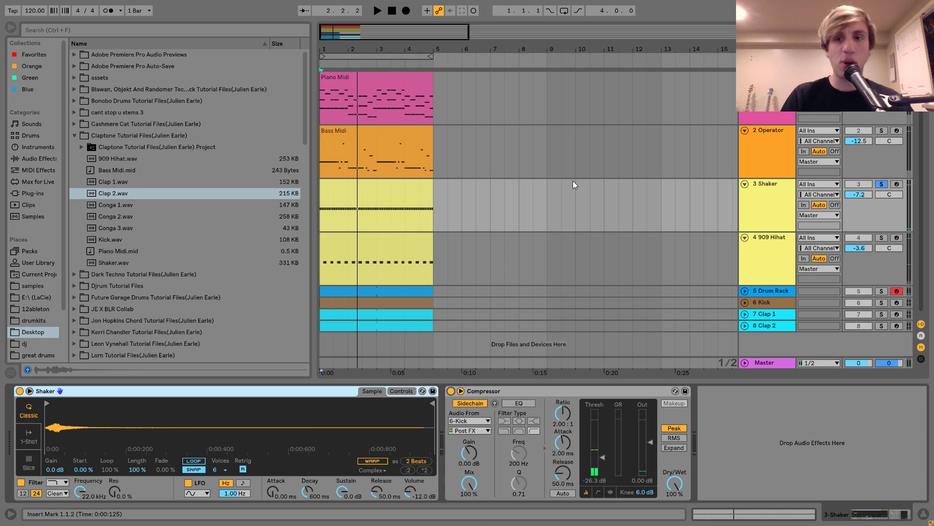
Solo the 909 Hihat track, view its sample waveform and Simpler controls, and locate 909 Hihat.wav in the browser
click(769, 237)
click(882, 237)
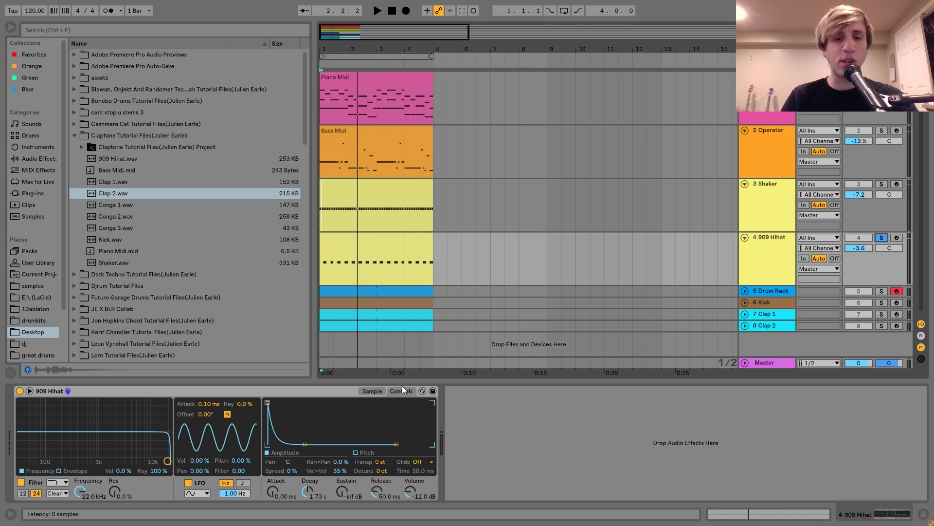
click(372, 391)
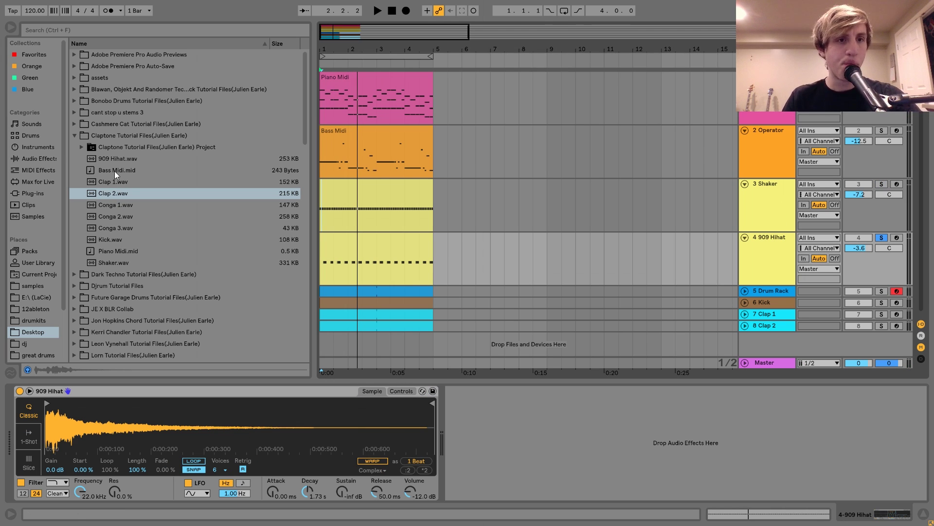
click(110, 158)
click(401, 390)
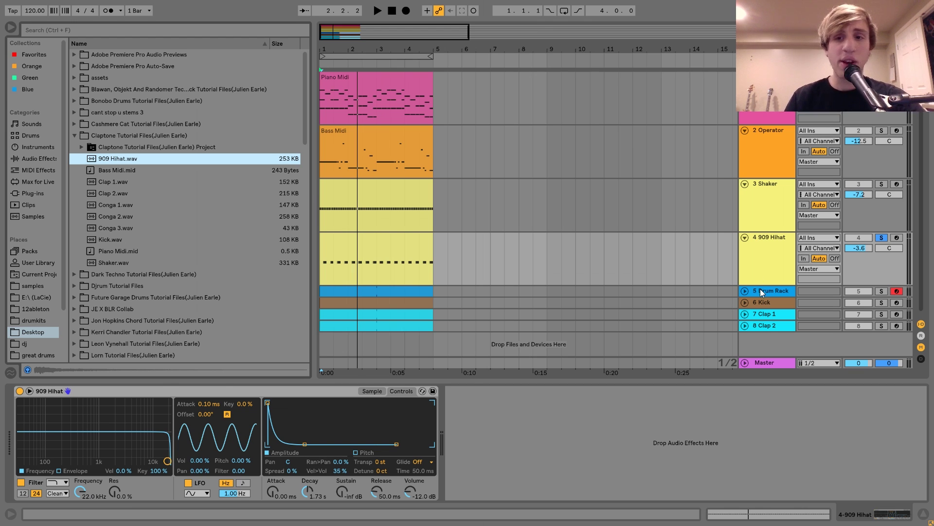
Expand the Drum Rack track and play it soloed, adding the 909 Hihat and Shaker tracks to the solo
click(743, 289)
click(745, 290)
click(880, 291)
key(space)
ctrl+click(881, 237)
ctrl+click(882, 185)
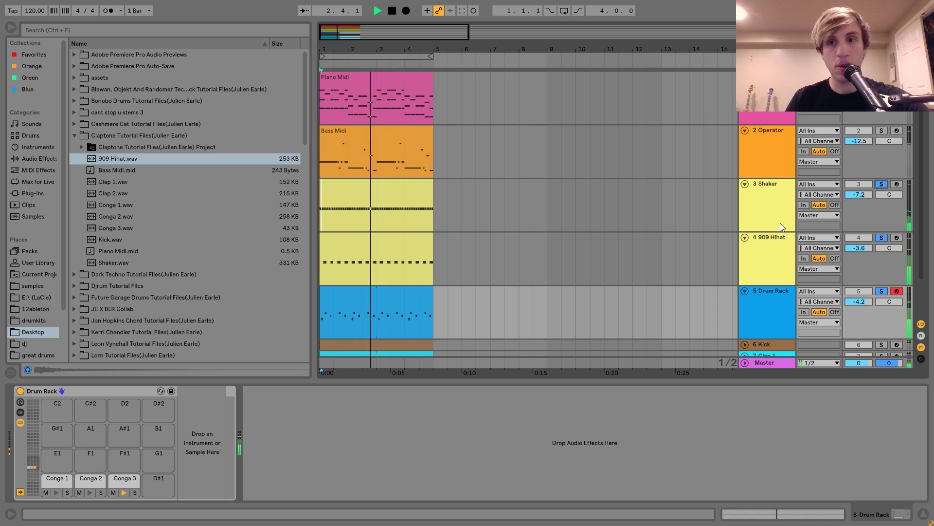
scroll(799, 257, down, 2)
key(space)
Solo only the Drum Rack track, show the Conga 1 sample and audition the conga pads one by one
click(886, 246)
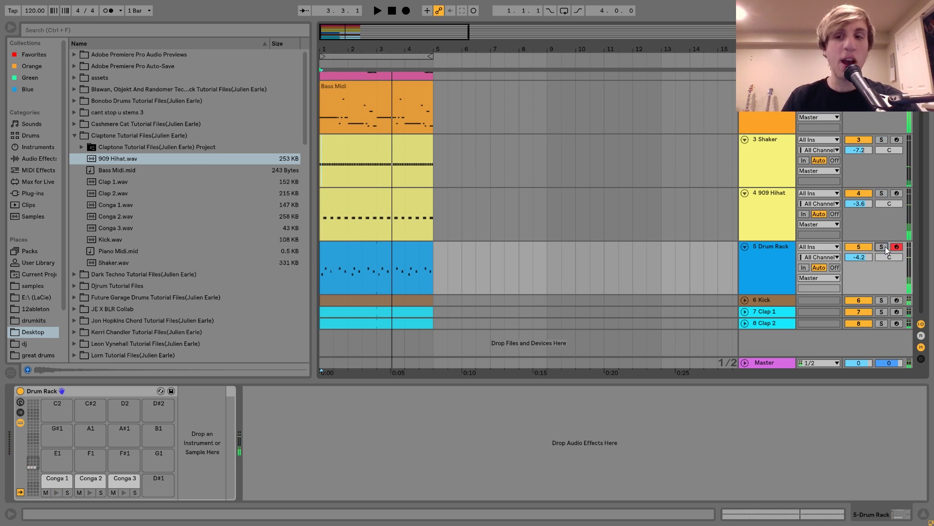
click(885, 246)
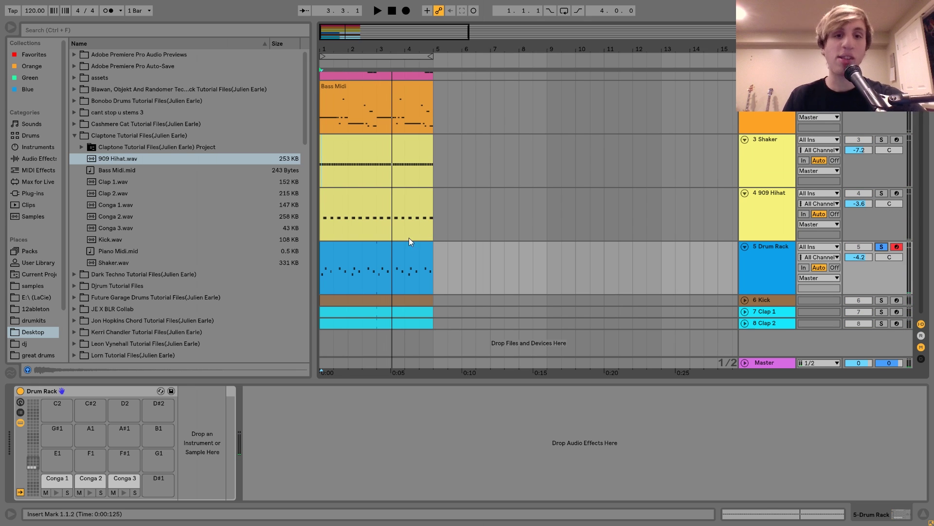
click(55, 484)
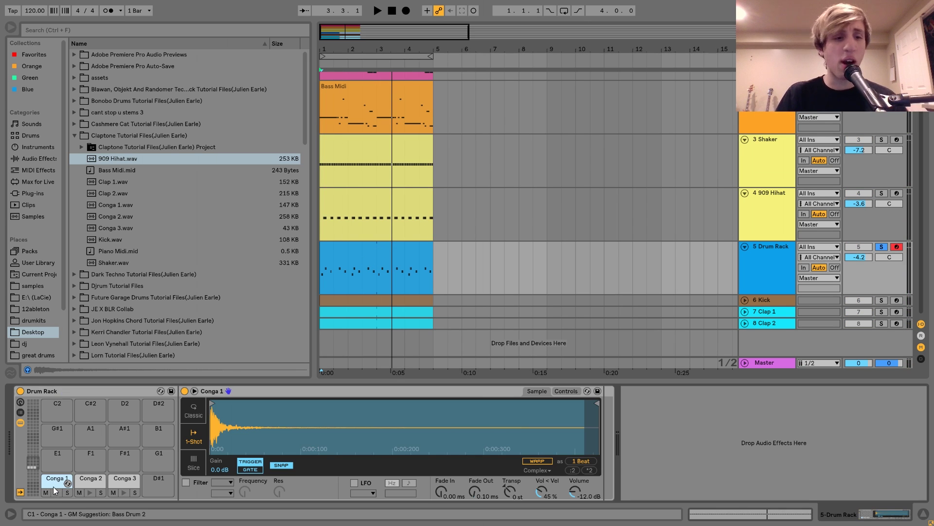
click(57, 492)
click(56, 493)
click(82, 493)
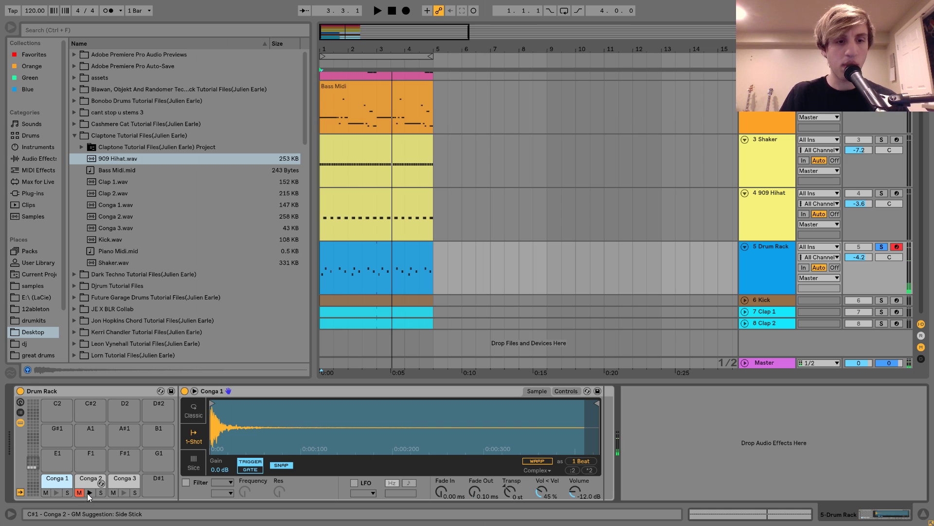
click(80, 492)
click(89, 492)
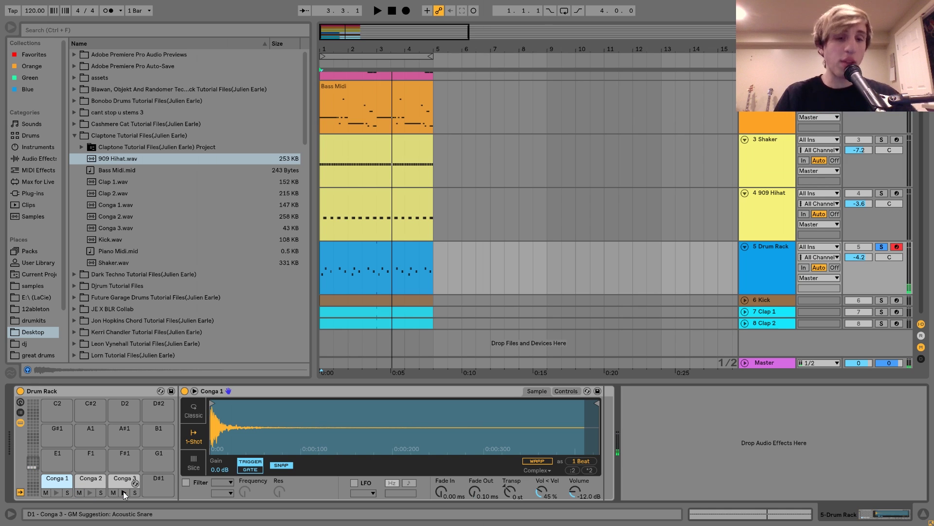
Examine the two-bar conga pattern in the Drum Rack clip, switching between its notes and the rack's devices
double_click(320, 281)
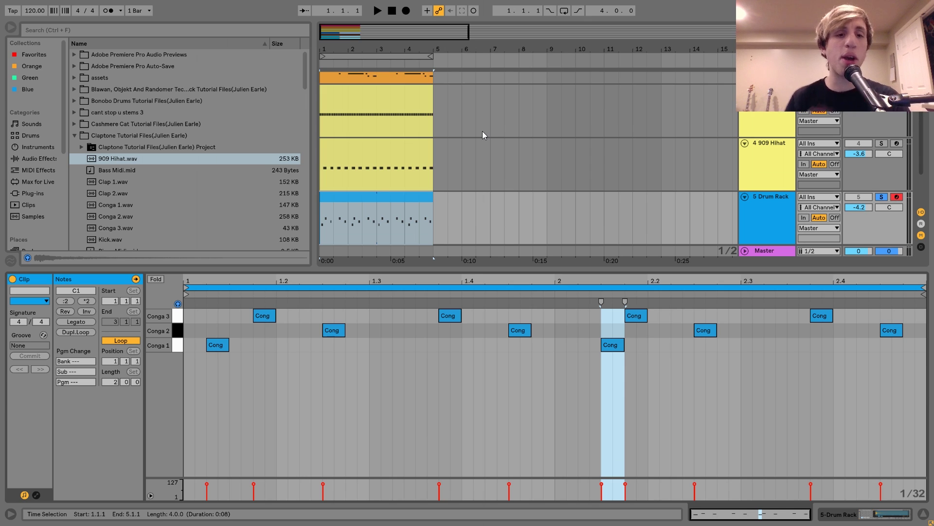
click(748, 208)
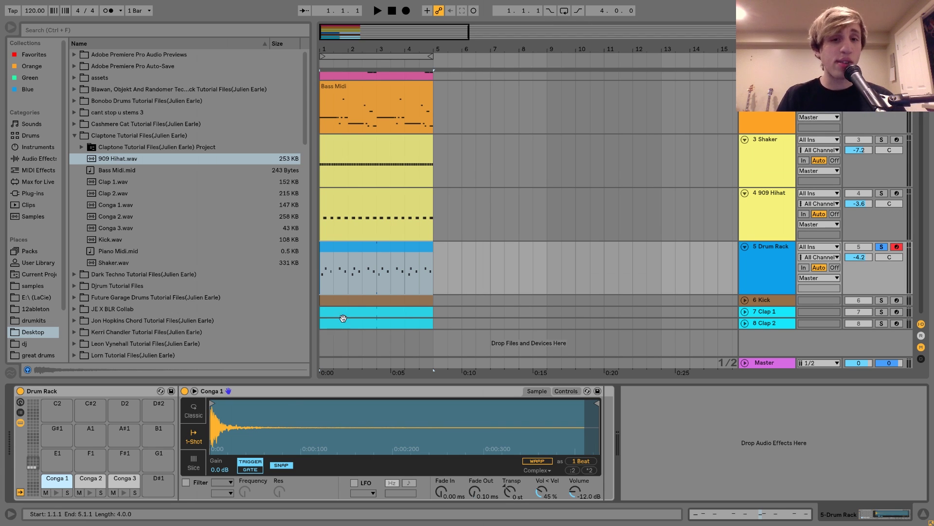
click(358, 259)
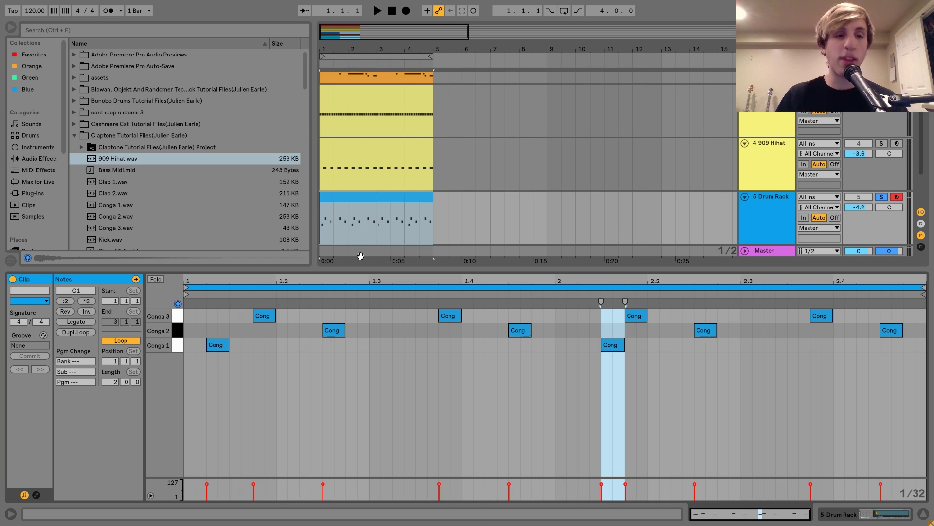
click(781, 225)
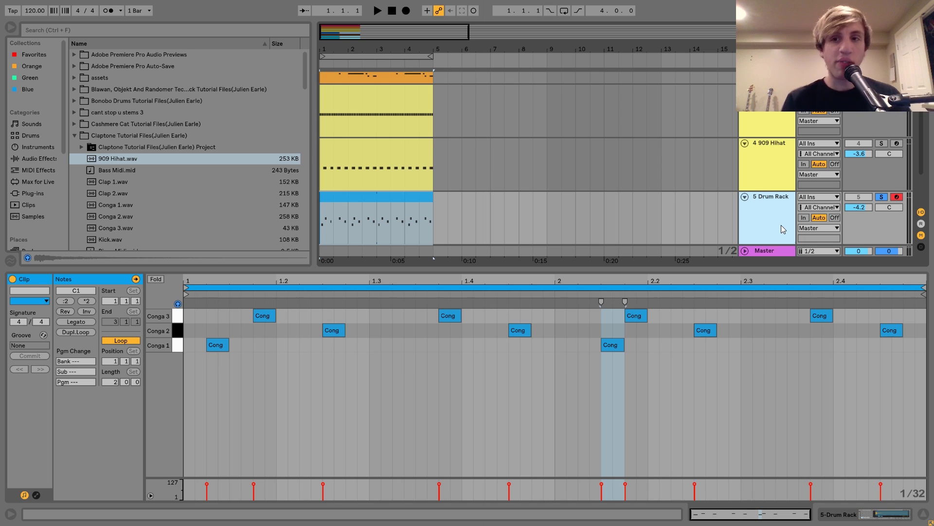
click(781, 225)
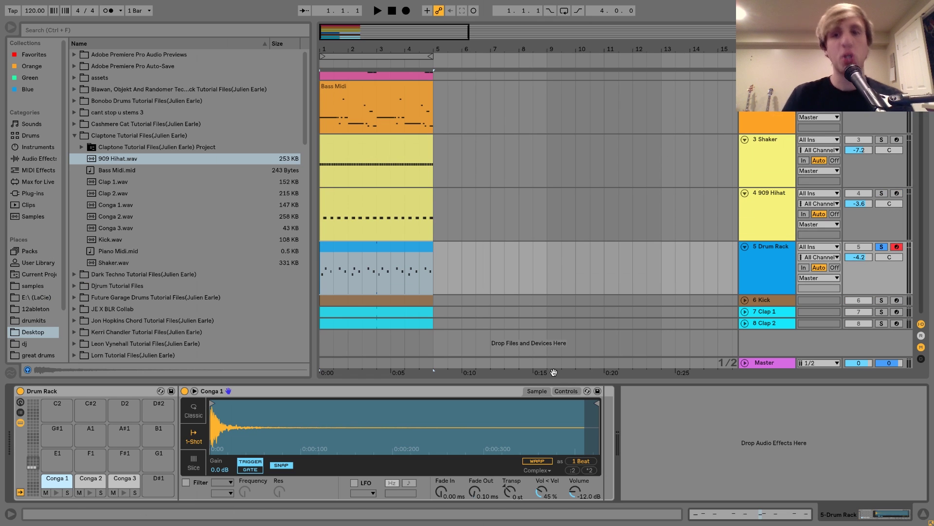
click(351, 250)
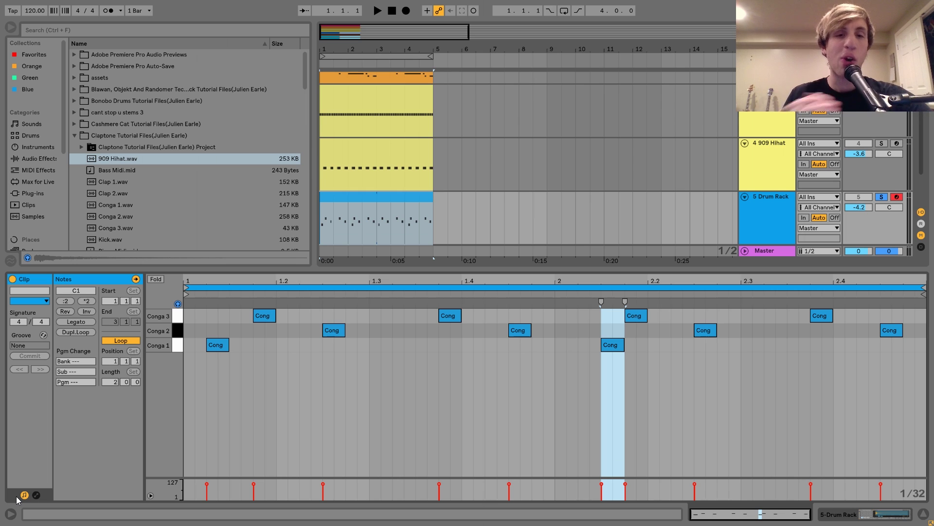
View the 909 Hihat and Shaker clips' notes together, return to the conga clip and play it briefly
click(371, 163)
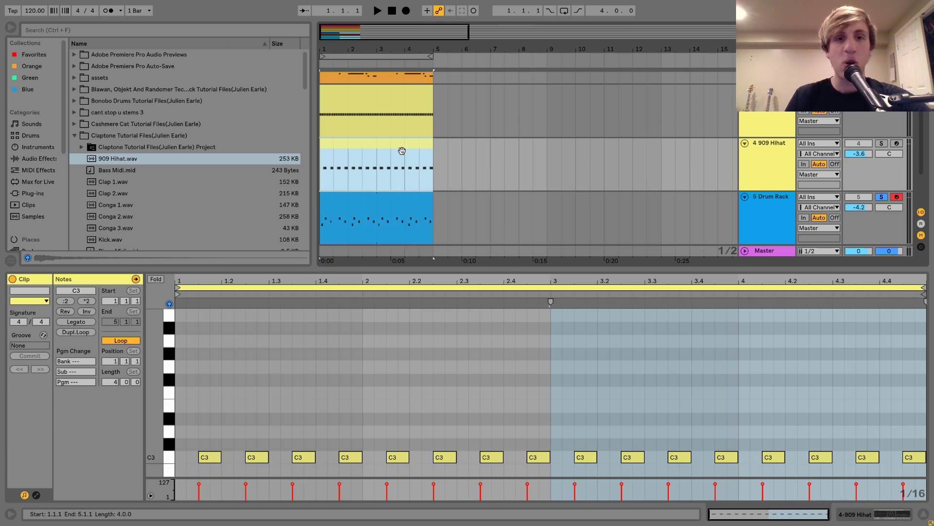
shift+click(389, 97)
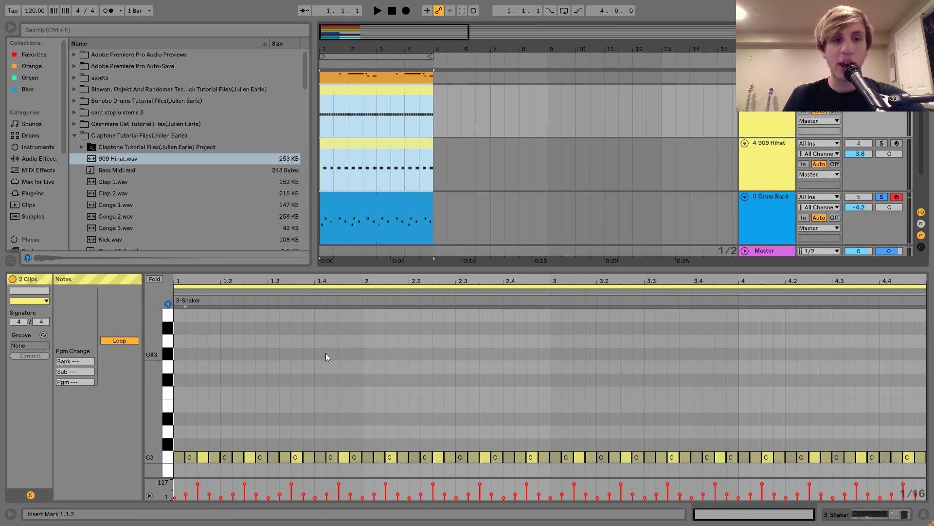
scroll(312, 364, down, 4)
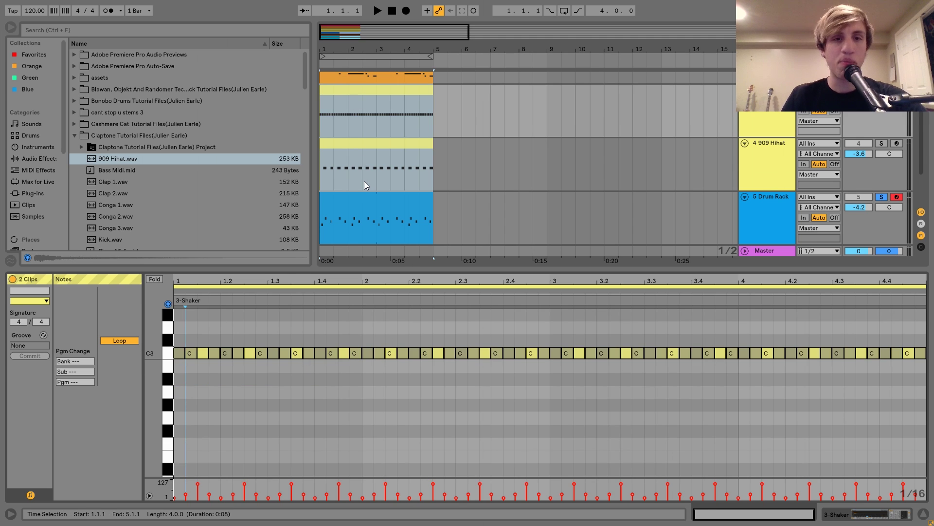
click(365, 197)
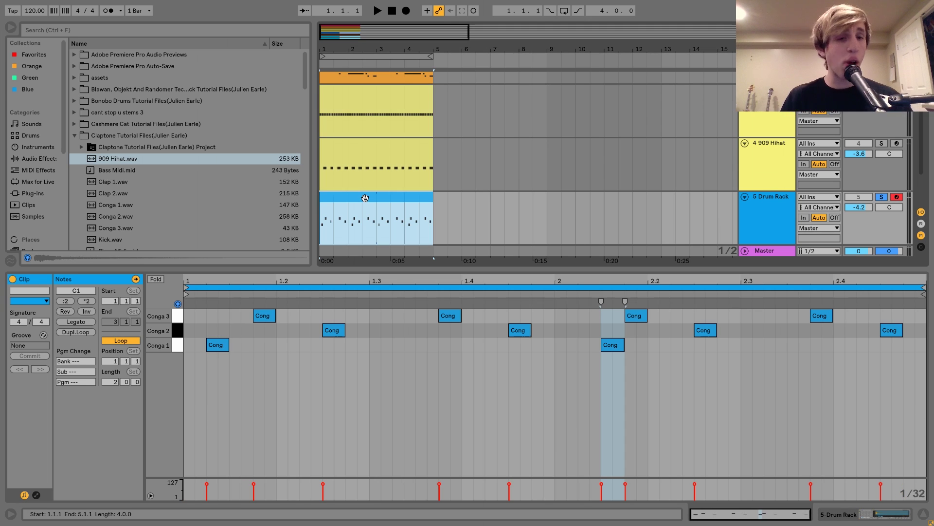
key(space)
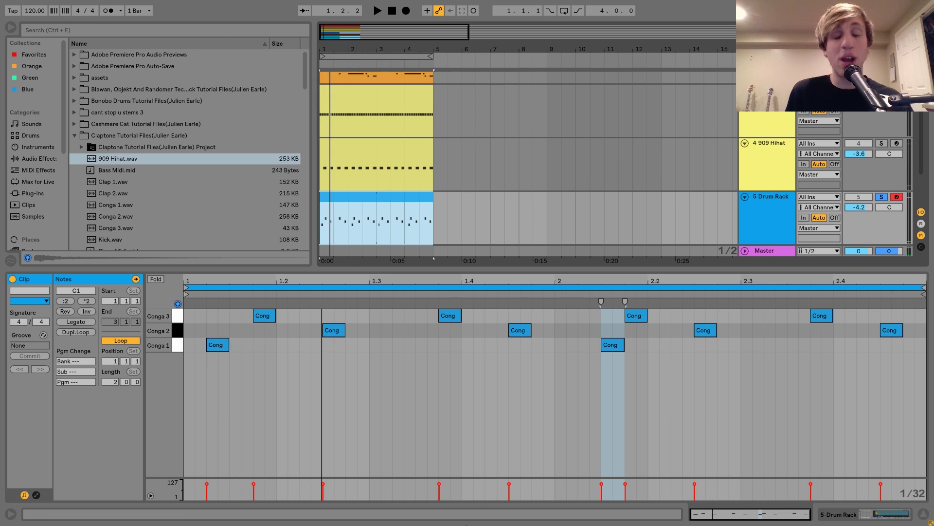
Unsolo the Drum Rack track and play the full mix with the congas while showing the rack's devices
click(882, 197)
key(space)
double_click(772, 195)
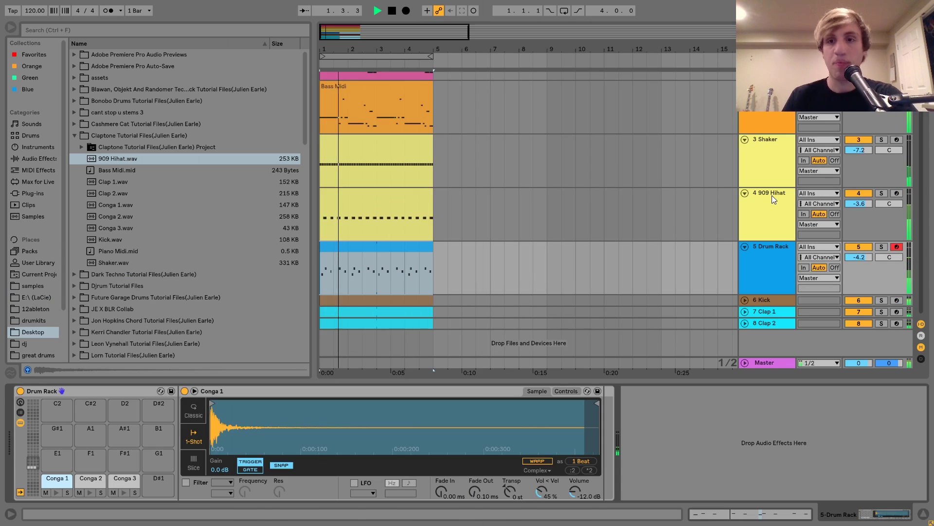
key(space)
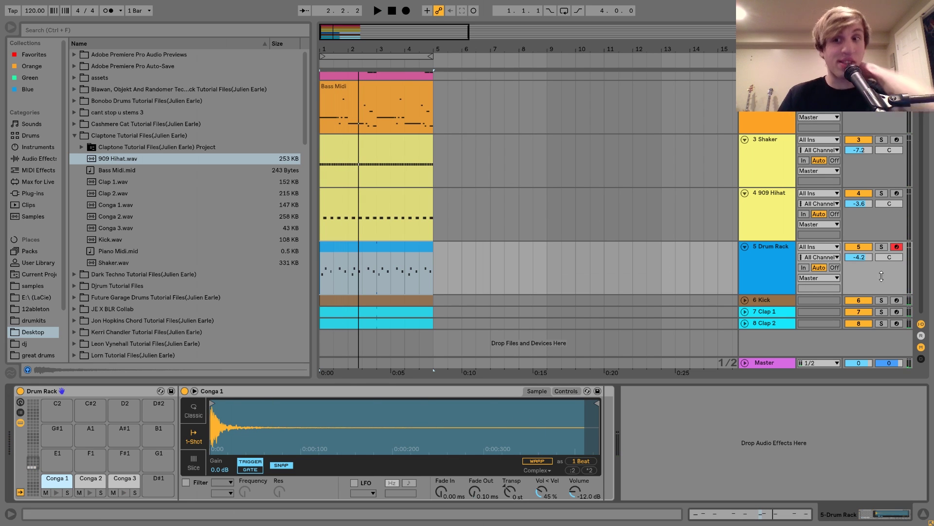
Play the full mix with the Drum Rack track muted for comparison, and reactivate the track
key(space)
click(860, 247)
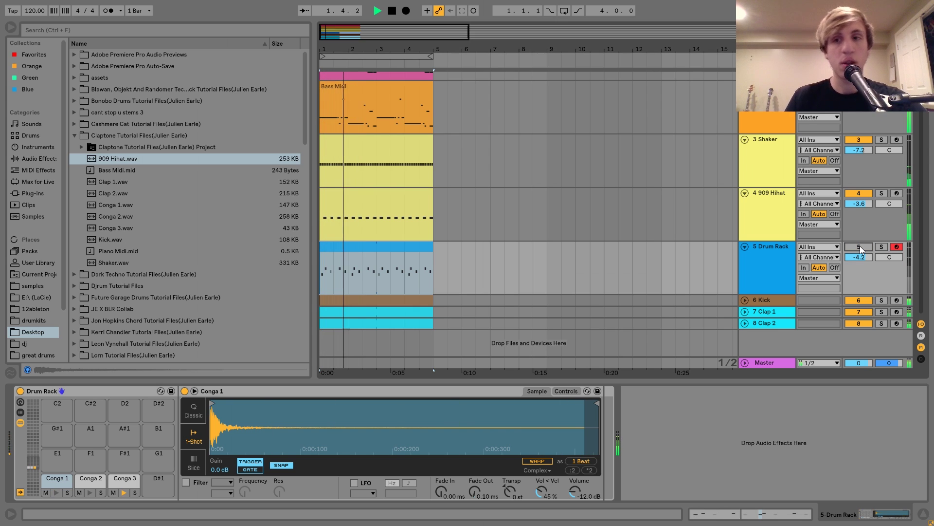
key(space)
click(860, 246)
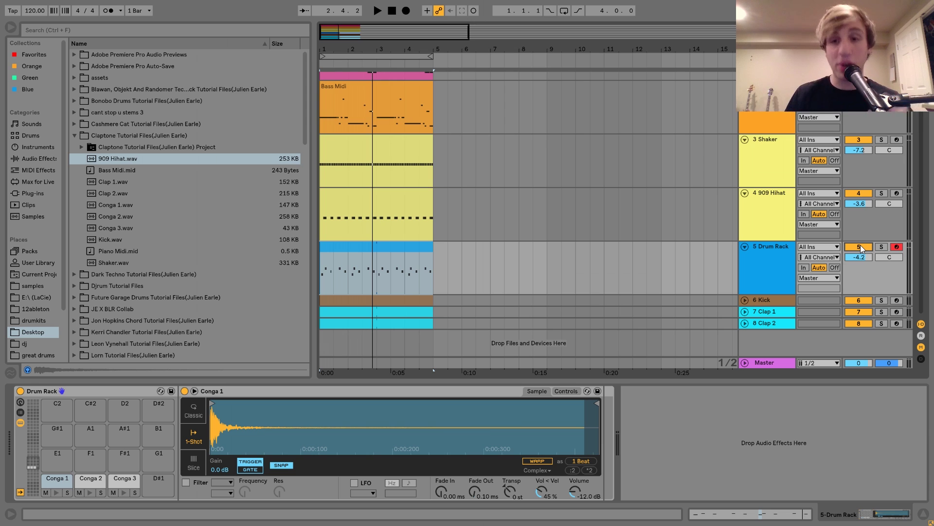
Expand and solo the Kick track, play it and loop its four-bar clip
click(760, 299)
click(745, 299)
click(882, 301)
key(space)
click(380, 304)
key(ctrl+l)
key(space)
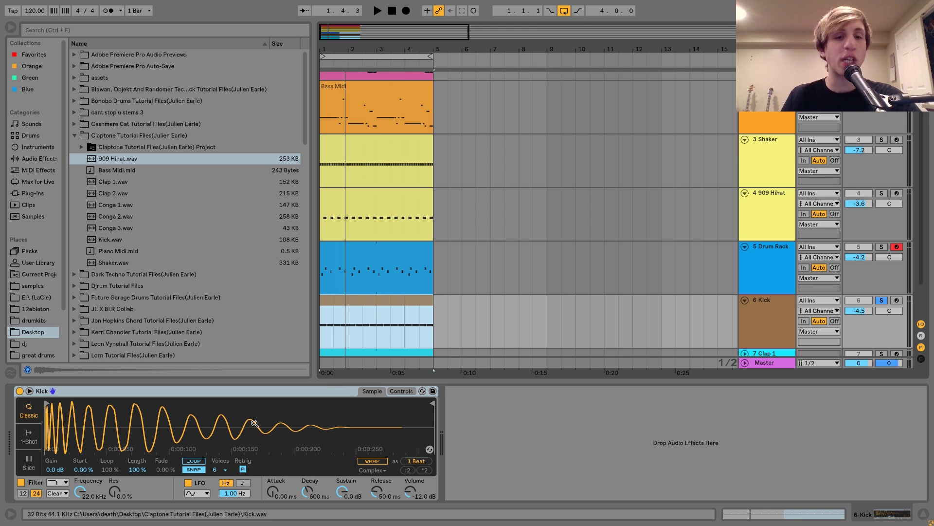
Play the soloed kick pattern again from the start of the loop, and stop playback
key(space)
key(space)
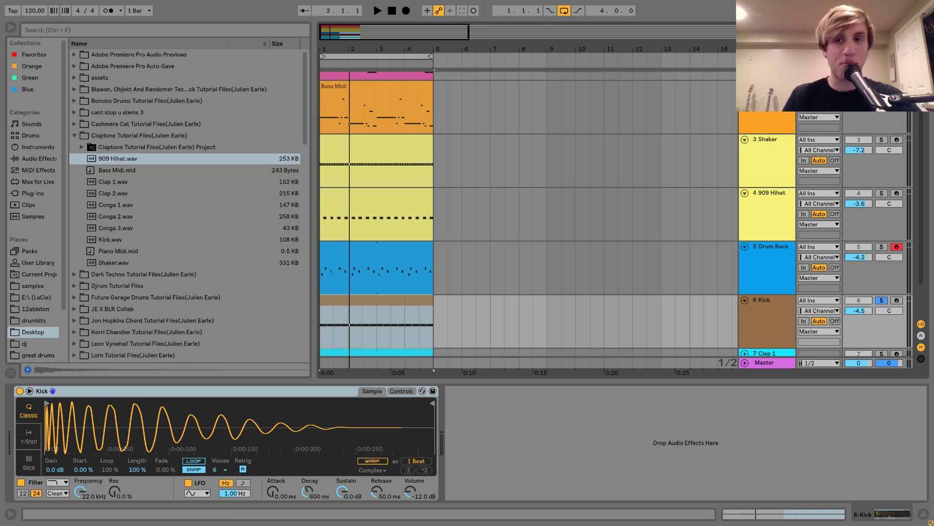
key(space)
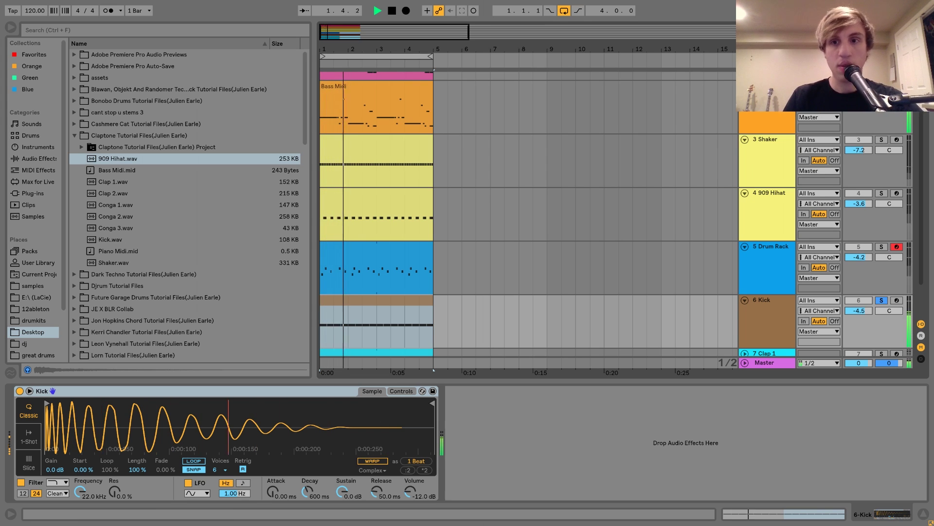
key(space)
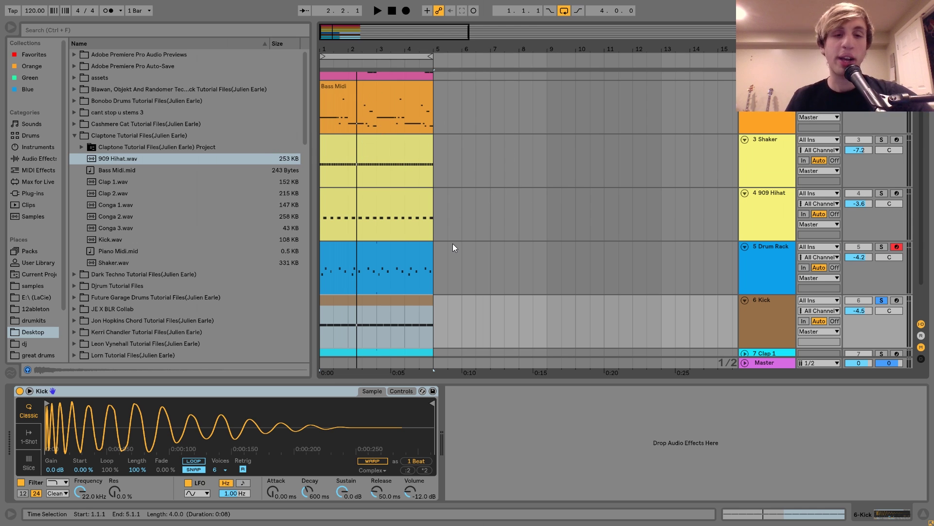
Show the Clap 1 track's device, solo Clap 1 and Clap 2 together, and play the layered clap pattern
scroll(453, 244, down, 3)
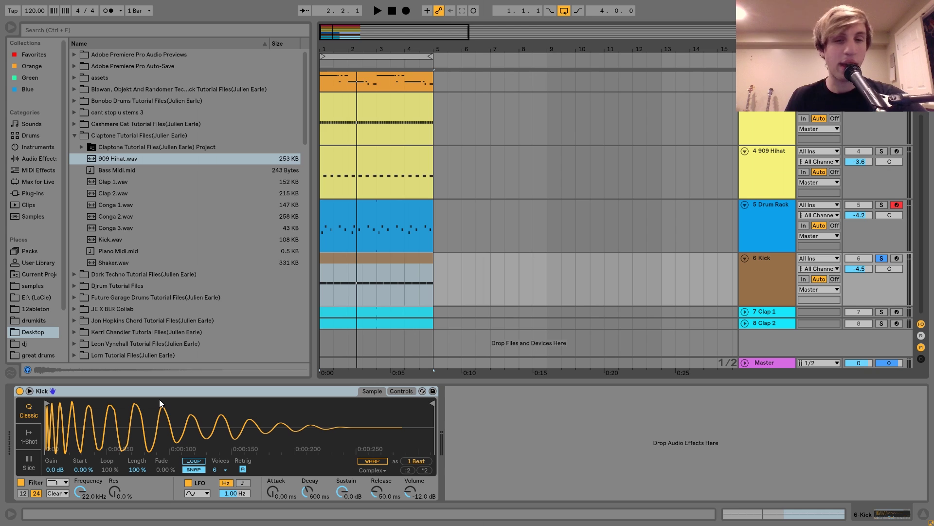
click(776, 310)
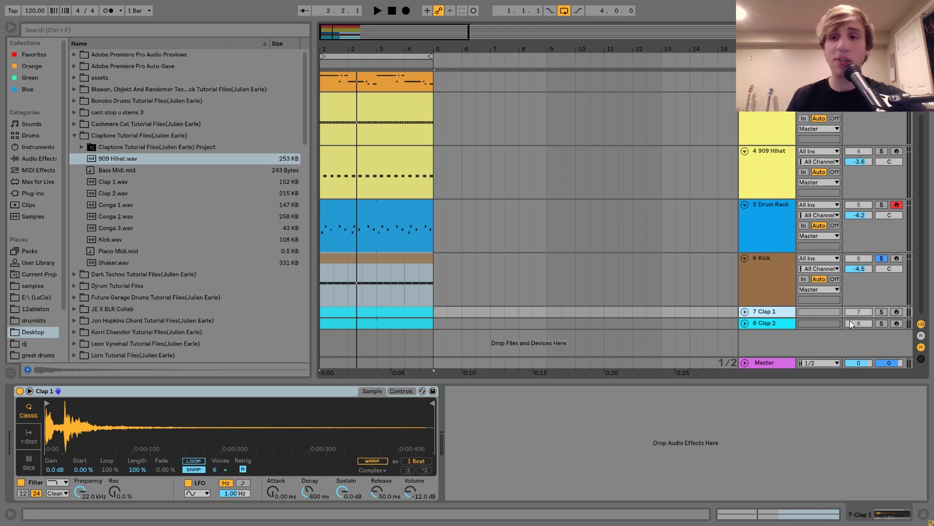
click(882, 312)
ctrl+click(881, 323)
key(space)
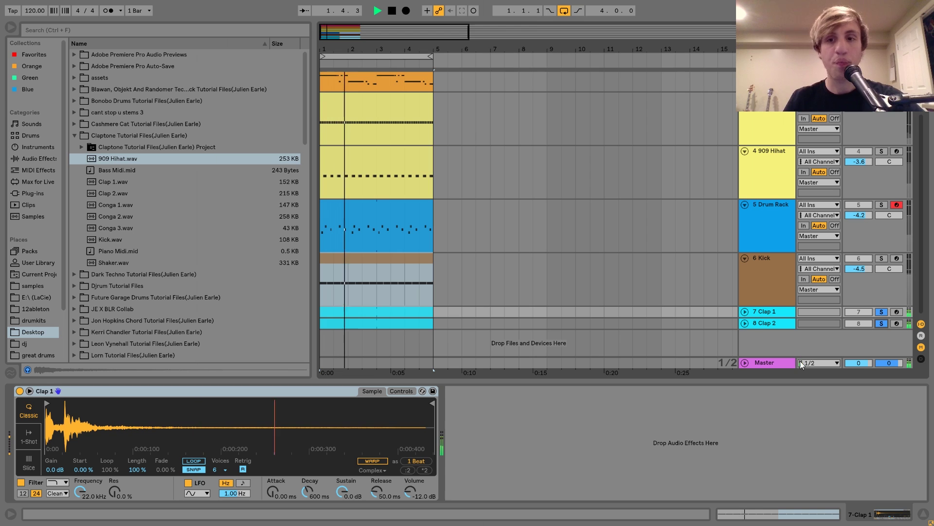
key(space)
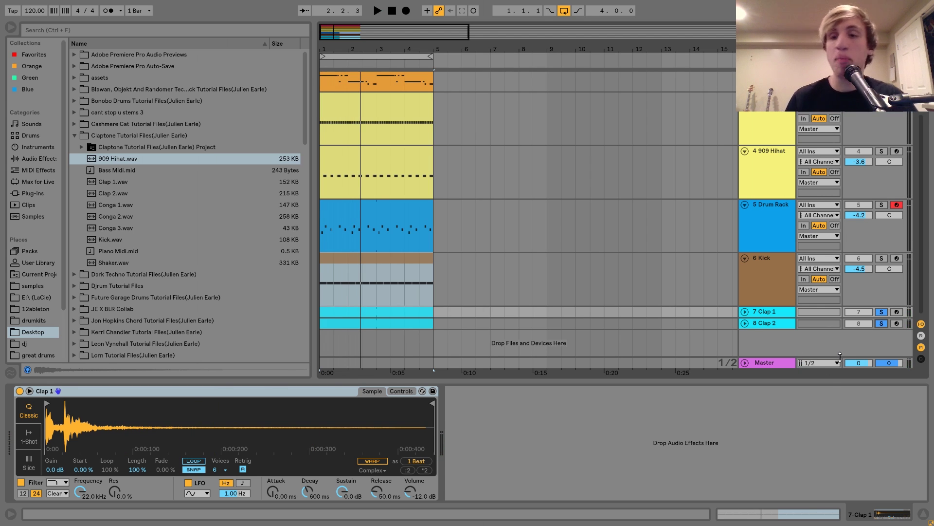
Solo only the Clap 1 track, play its pattern and expand the track, and stop playback
click(881, 323)
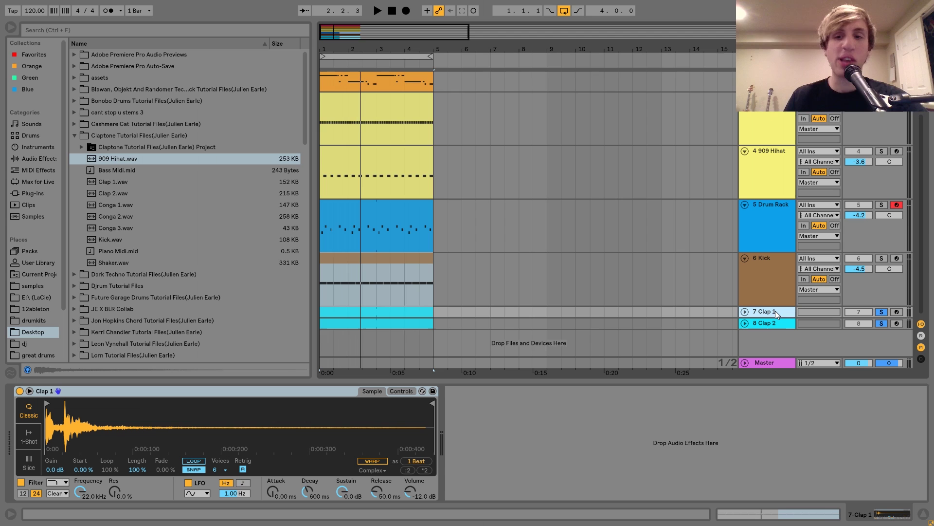
click(881, 311)
click(882, 312)
key(space)
click(745, 312)
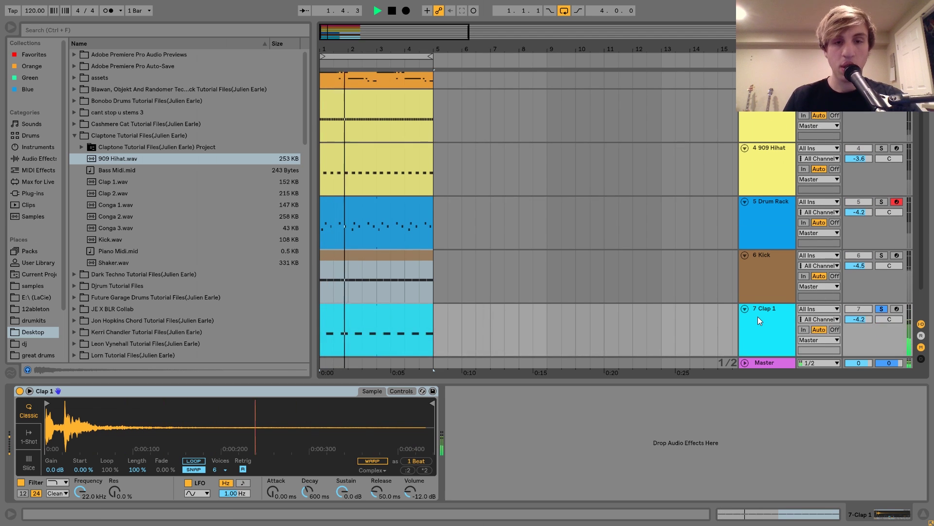
key(space)
Solo only the Clap 2 track and play its pattern from the loop start
scroll(758, 316, down, 2)
click(881, 323)
key(space)
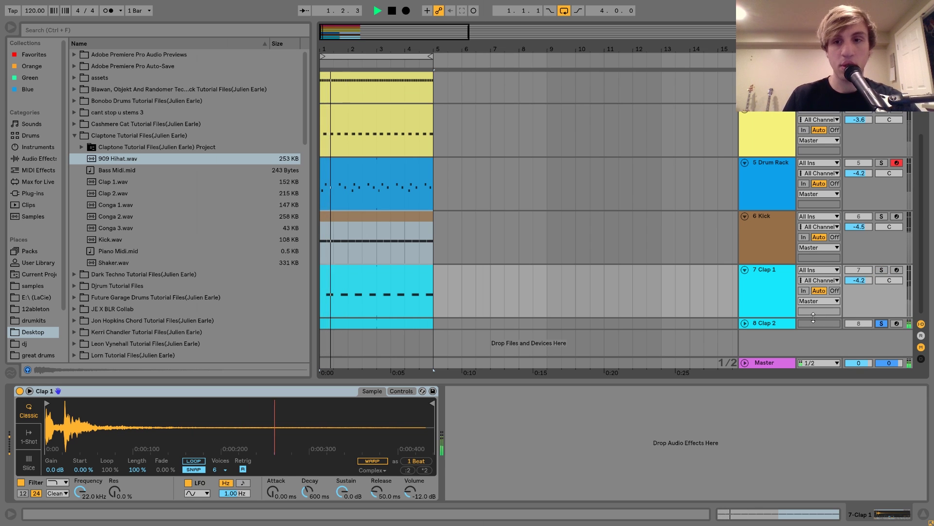
key(space)
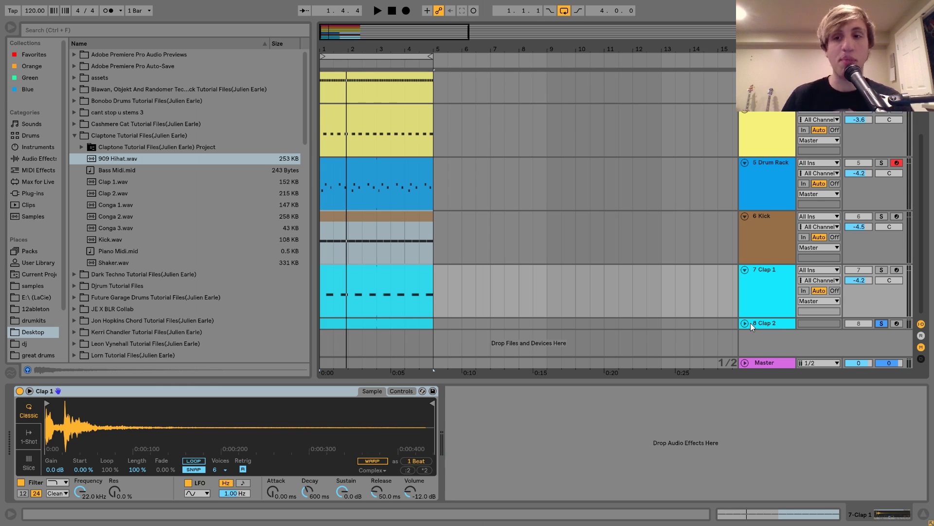
Solo both clap tracks together with the Drum Rack and Shaker, and play the percussion combination
click(882, 271)
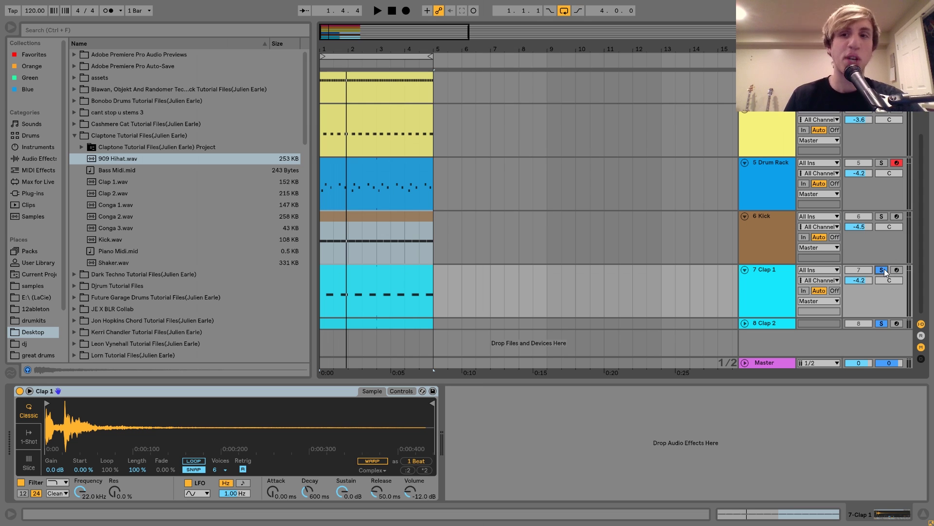
ctrl+click(881, 163)
key(space)
scroll(883, 166, up, 3)
ctrl+click(882, 154)
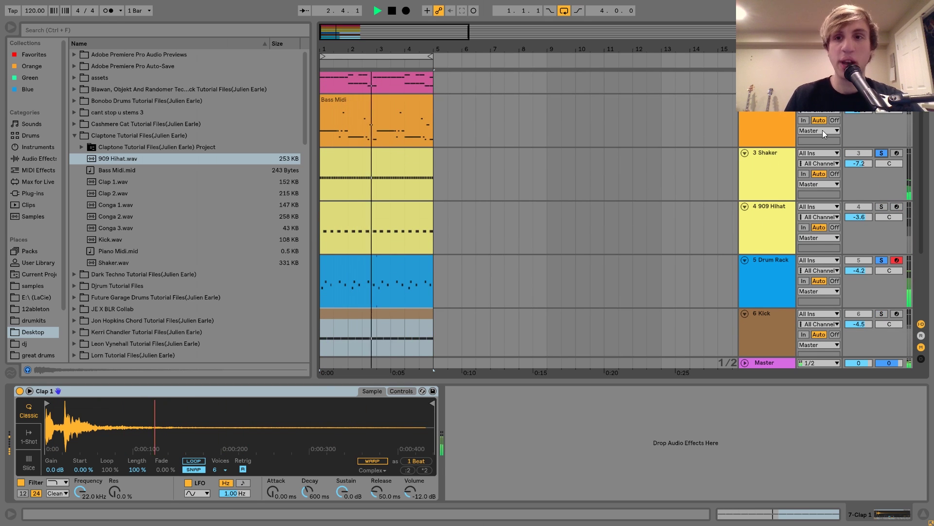
scroll(822, 130, up, 2)
key(space)
Clear all track solos and play the full mix from the start of the loop
click(881, 77)
key(space)
scroll(749, 290, down, 5)
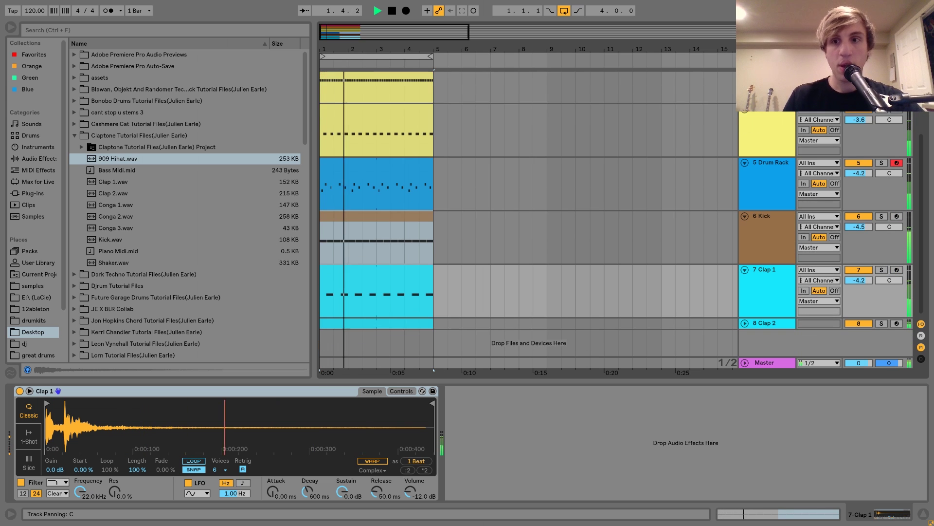
key(space)
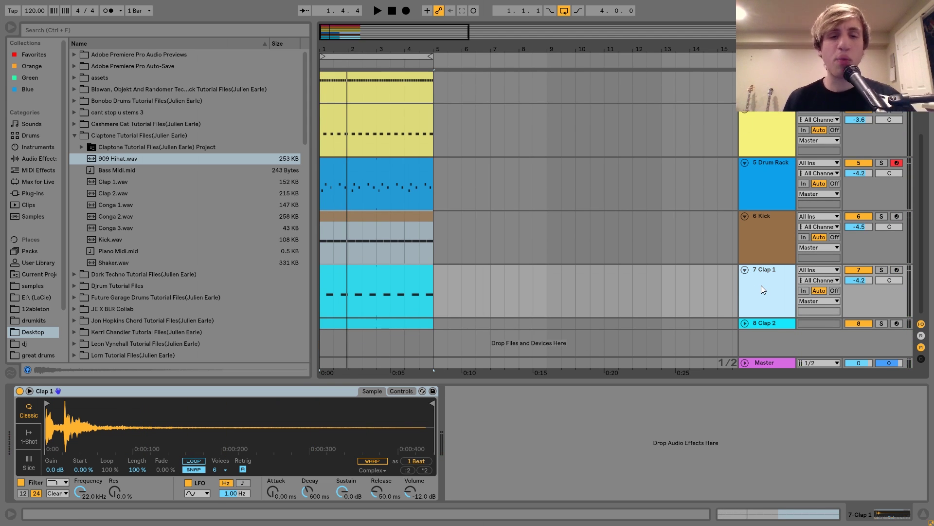
Solo Clap 1 and Clap 2 again, play the layered claps, and select the Clap 1 clip
click(882, 270)
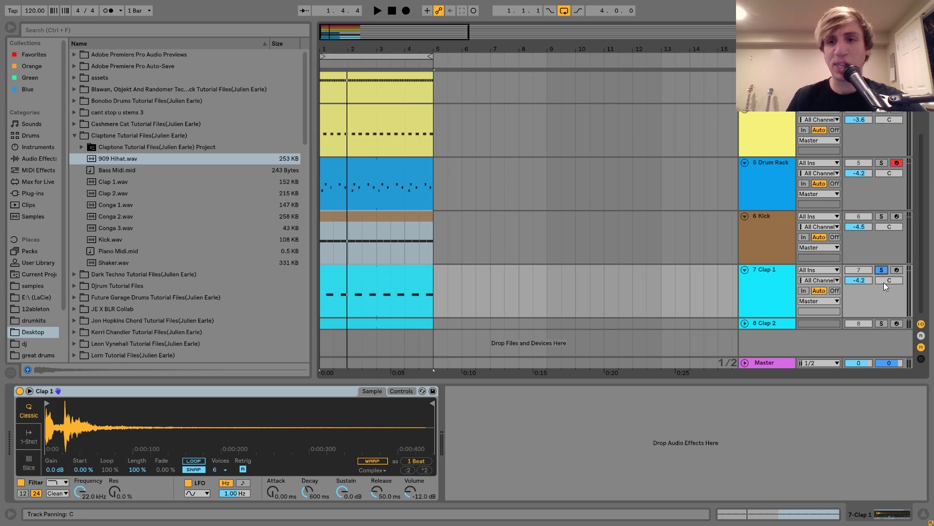
click(882, 323)
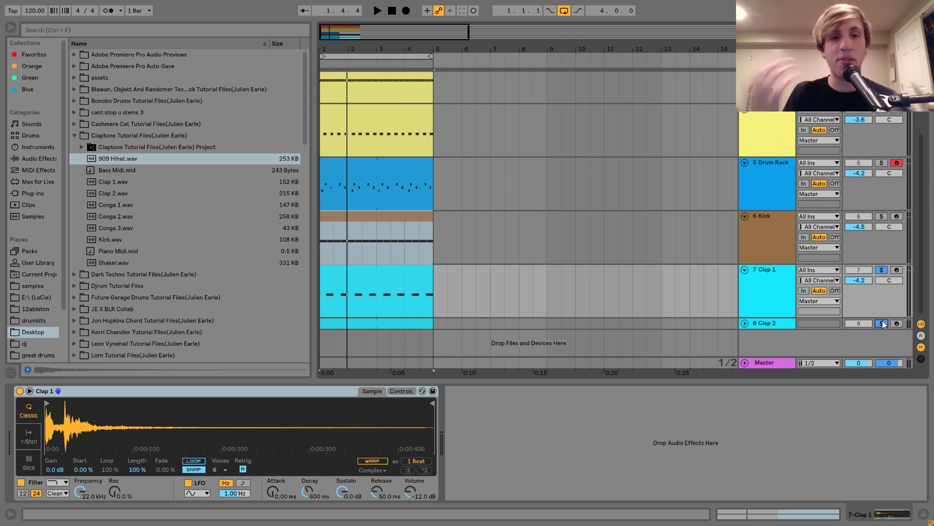
key(space)
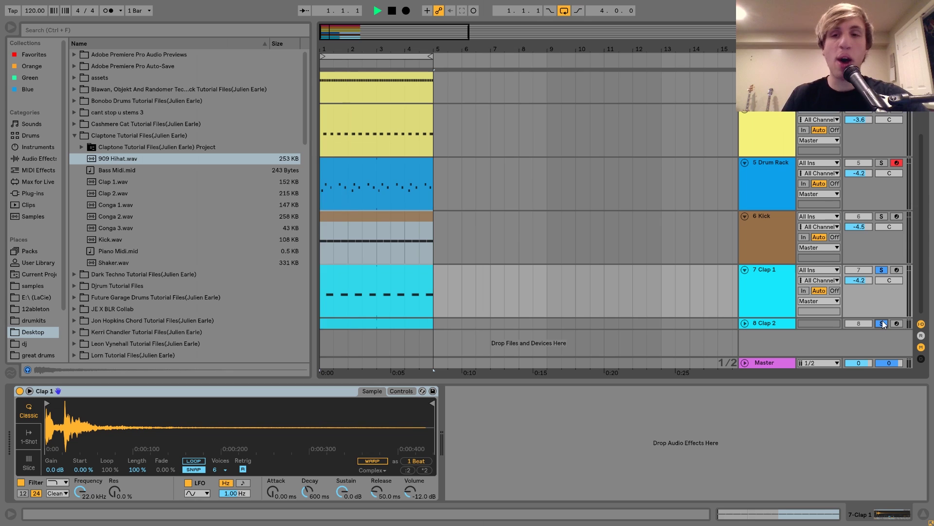
key(space)
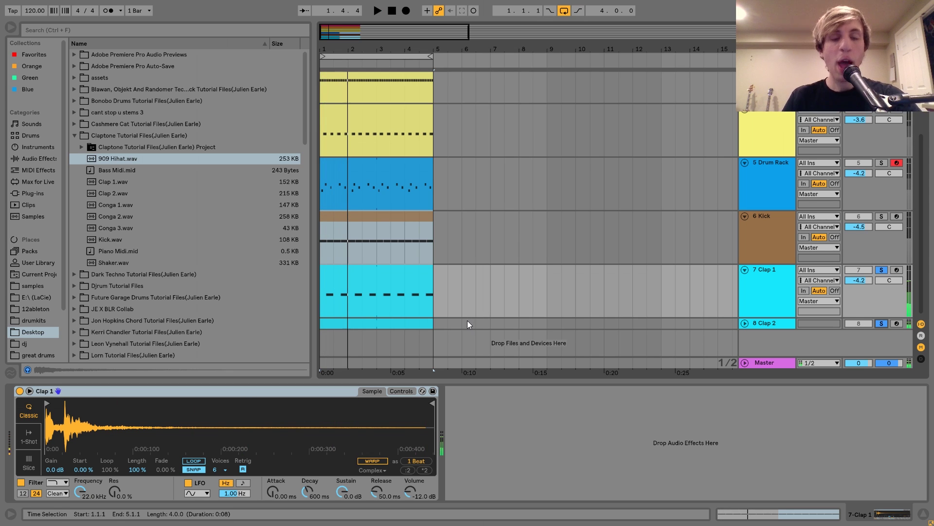
click(403, 277)
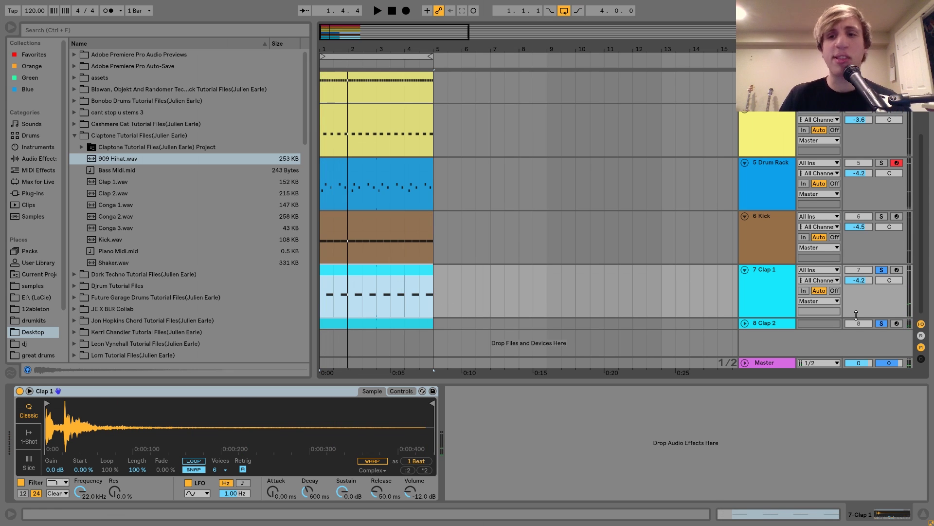
Reset the solos, solo the Kick with Clap 1 and Clap 2, and play them together
click(882, 269)
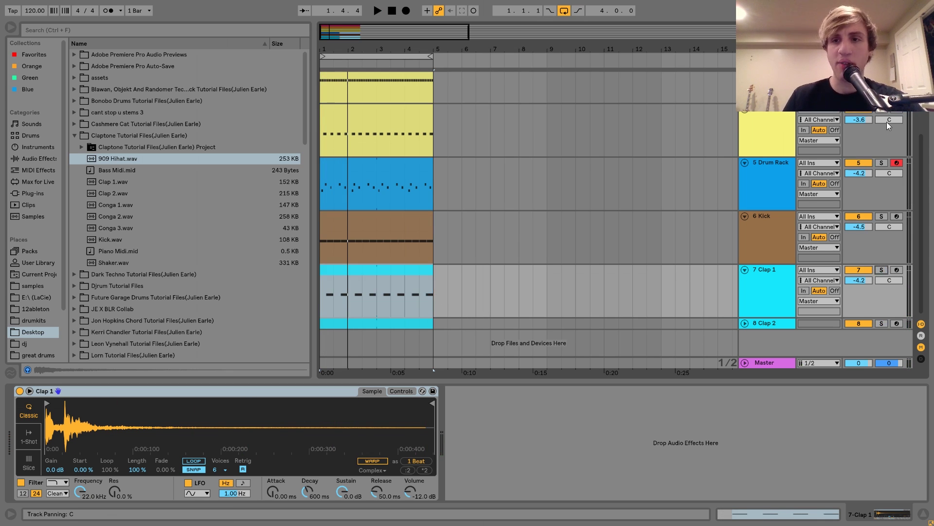
click(881, 216)
ctrl+click(882, 270)
key(space)
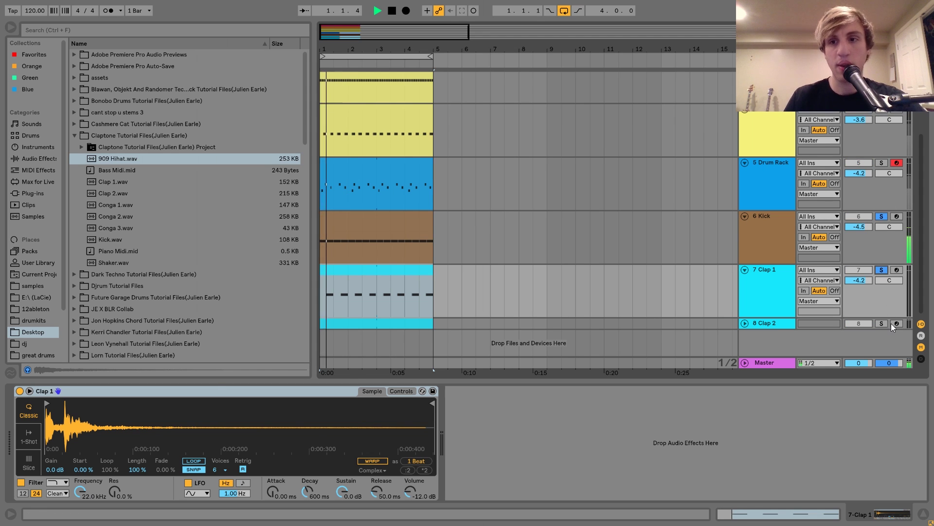
ctrl+click(881, 323)
key(space)
Open the Clap 1 MIDI clip and examine the first C3 note's timing against the 1.2 beat line
double_click(426, 281)
click(290, 397)
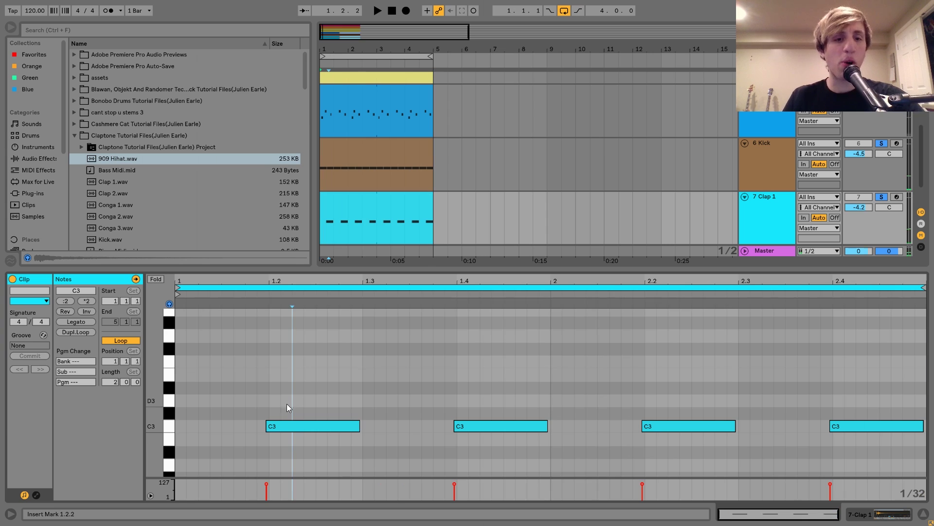
click(274, 426)
drag(265, 276, 268, 341)
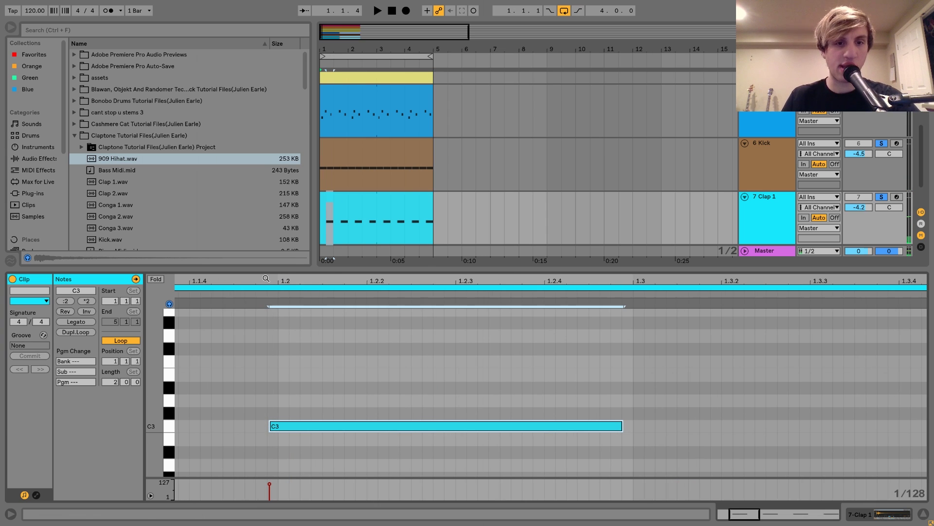
click(278, 362)
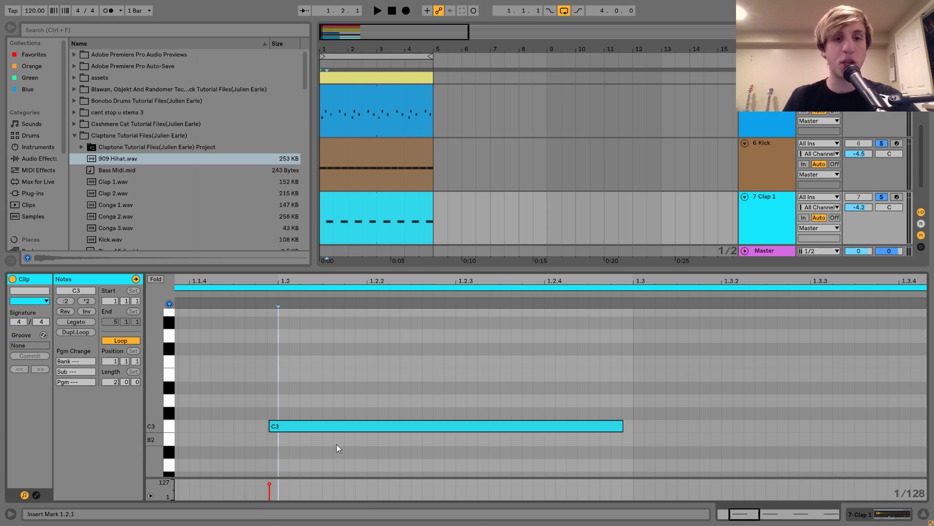
click(284, 426)
scroll(359, 206, down, 2)
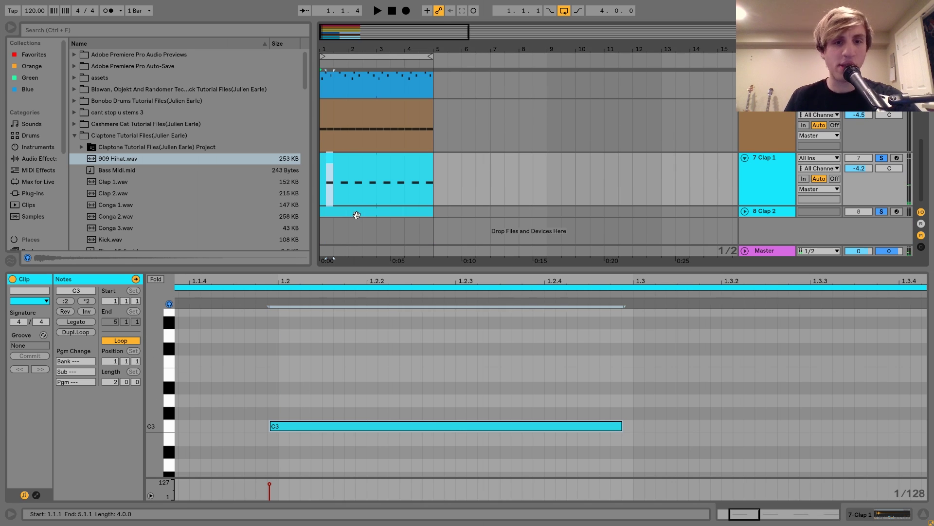
Show the Clap 2 clip's notes for comparison, and view the Clap 1 and Kick sample devices
click(357, 215)
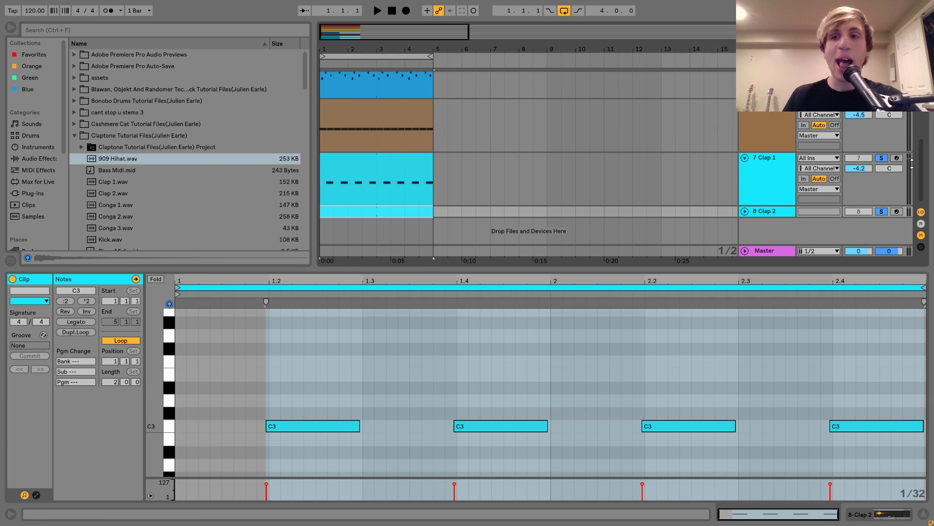
double_click(755, 176)
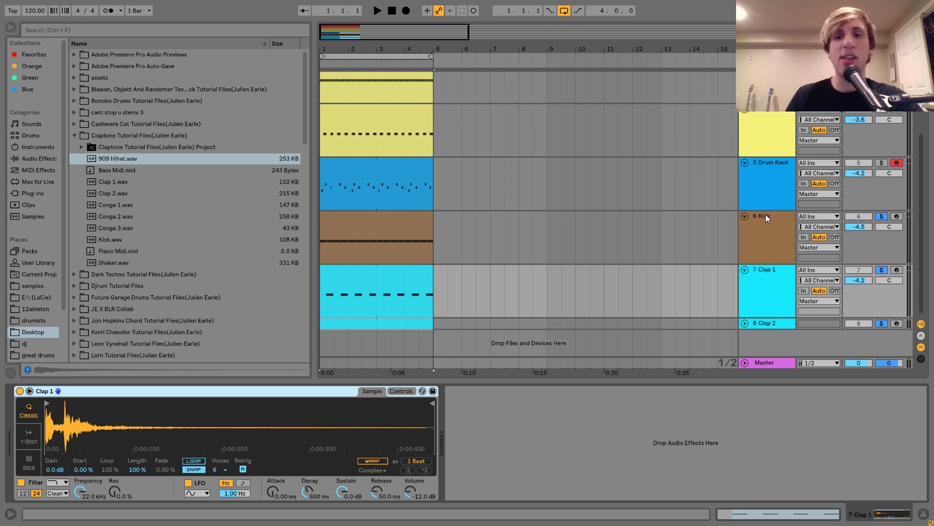
click(767, 217)
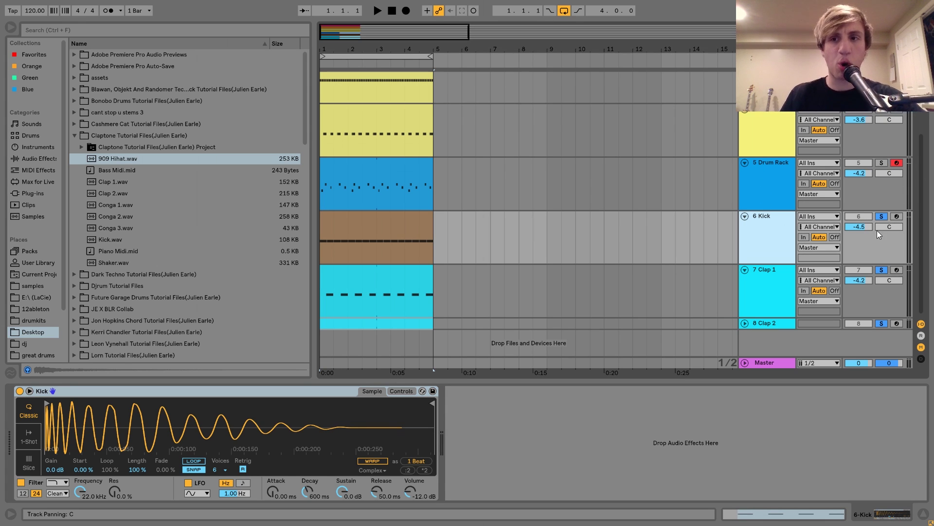
Clear the remaining track solos and collapse all tracks in the arrangement
click(883, 217)
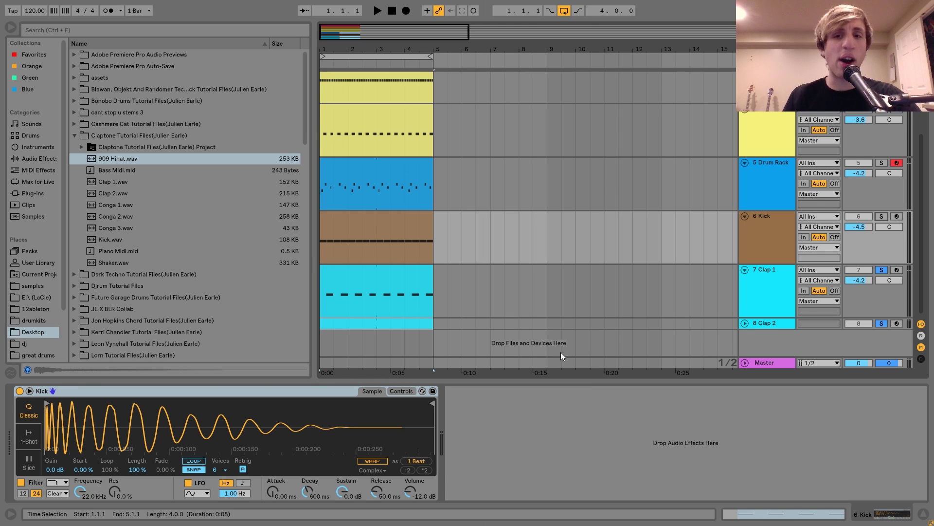
click(375, 274)
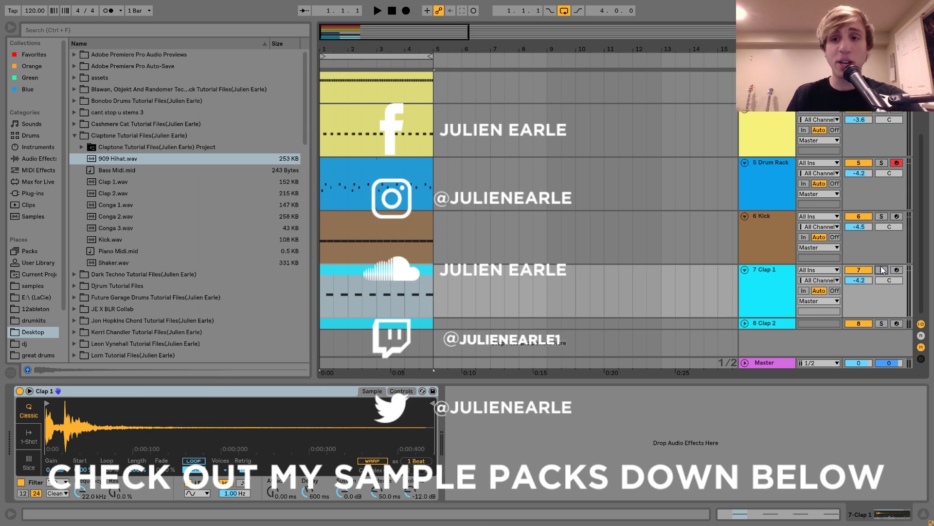
alt+click(745, 270)
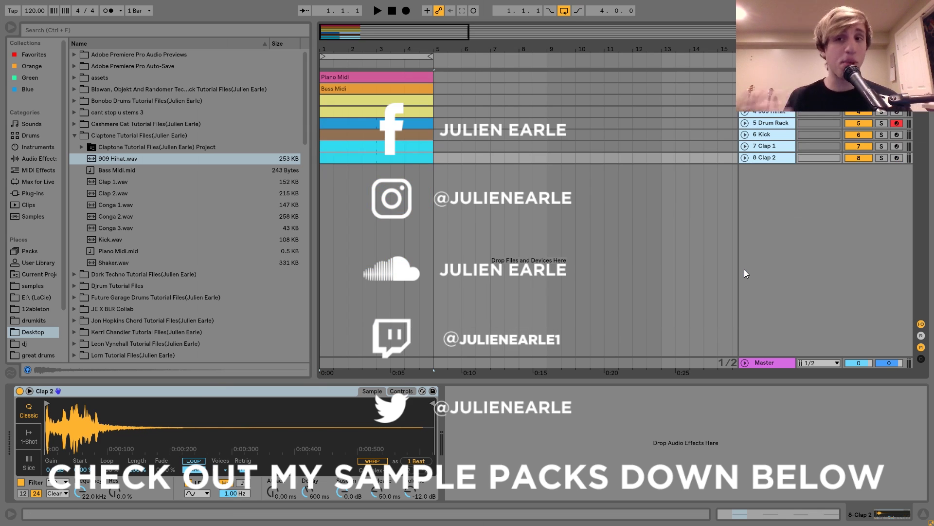